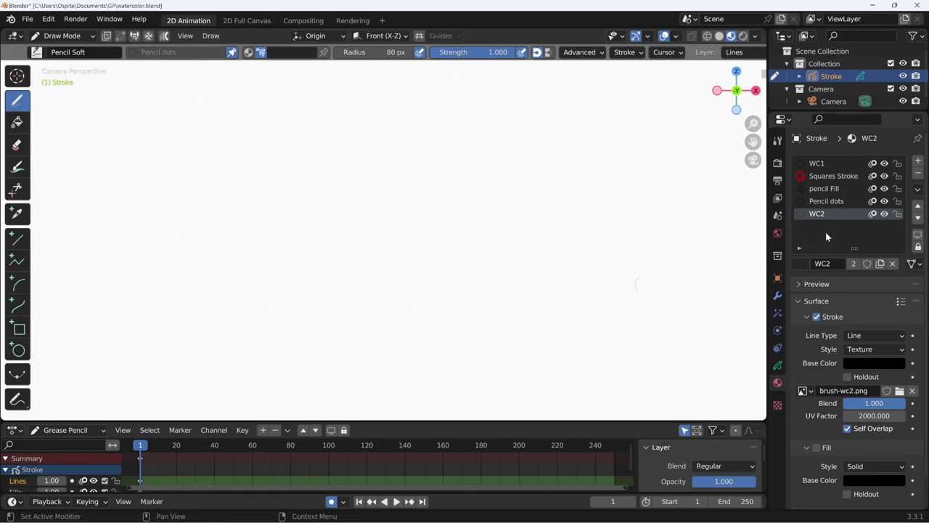
- Draw grey pencil loops and diagonal hatching on the right half, then make Pencil dots the active material
{"action": "left_click", "coordinate": [36, 52]}
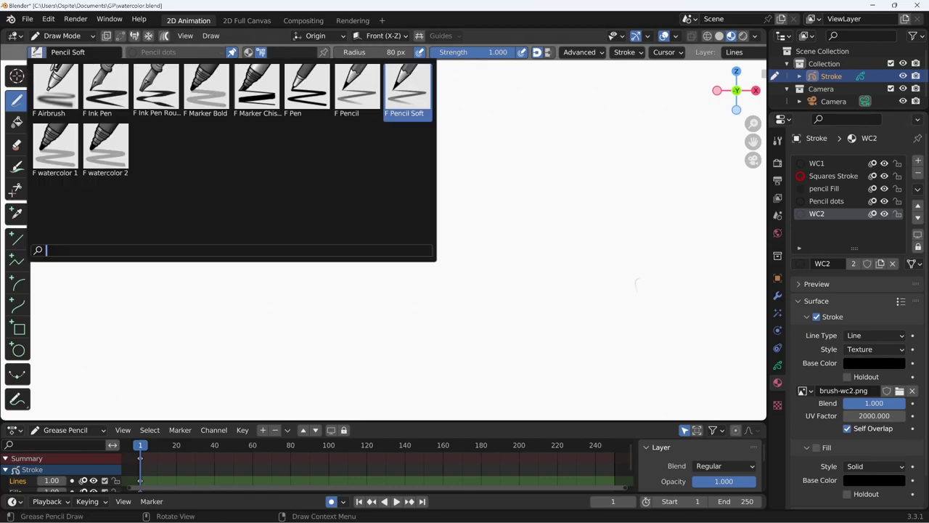
{"action": "key", "text": "Escape"}
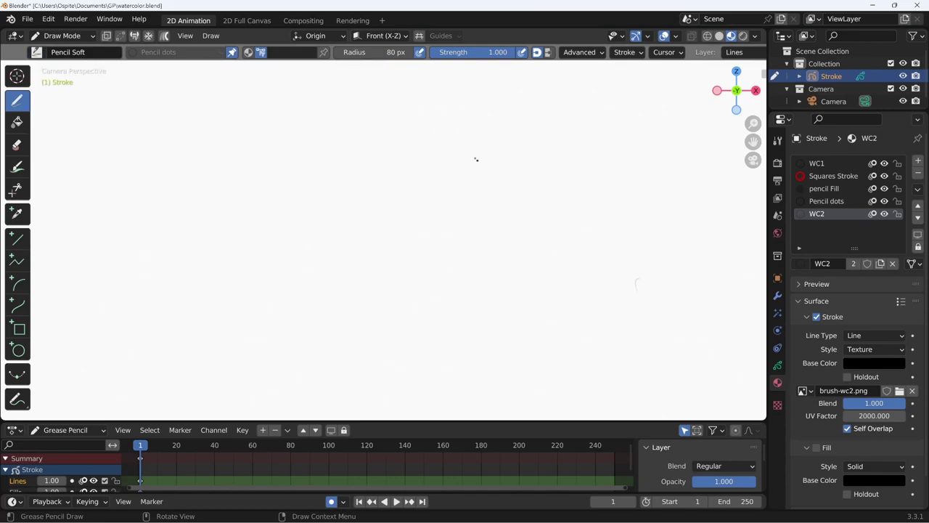
{"action": "left_click_drag", "start_coordinate": [411, 209], "coordinate": [445, 238]}
{"action": "mouse_move", "coordinate": [599, 155]}
{"action": "left_mouse_down"}
{"action": "mouse_move", "coordinate": [479, 261]}
{"action": "mouse_move", "coordinate": [653, 164]}
{"action": "mouse_move", "coordinate": [555, 263]}
{"action": "left_mouse_up"}
{"action": "left_click_drag", "start_coordinate": [624, 251], "coordinate": [671, 243]}
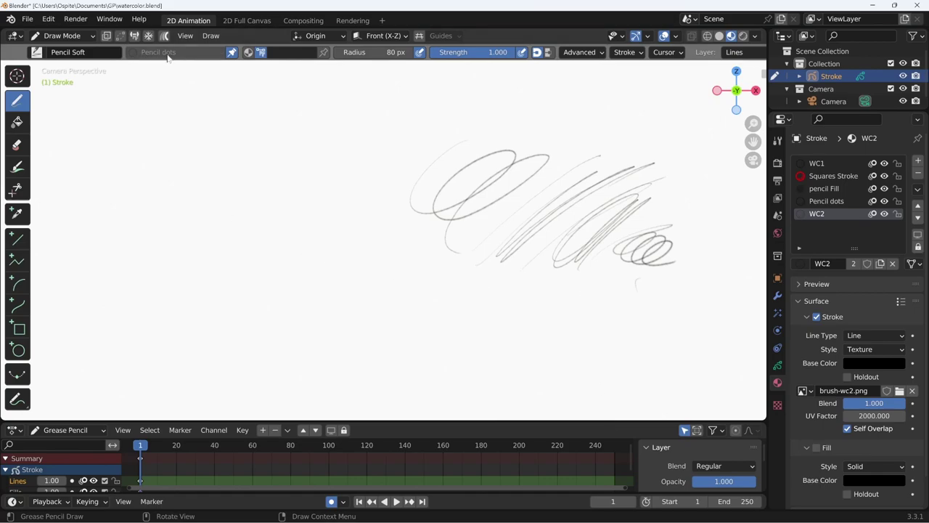
{"action": "left_click", "coordinate": [835, 201]}
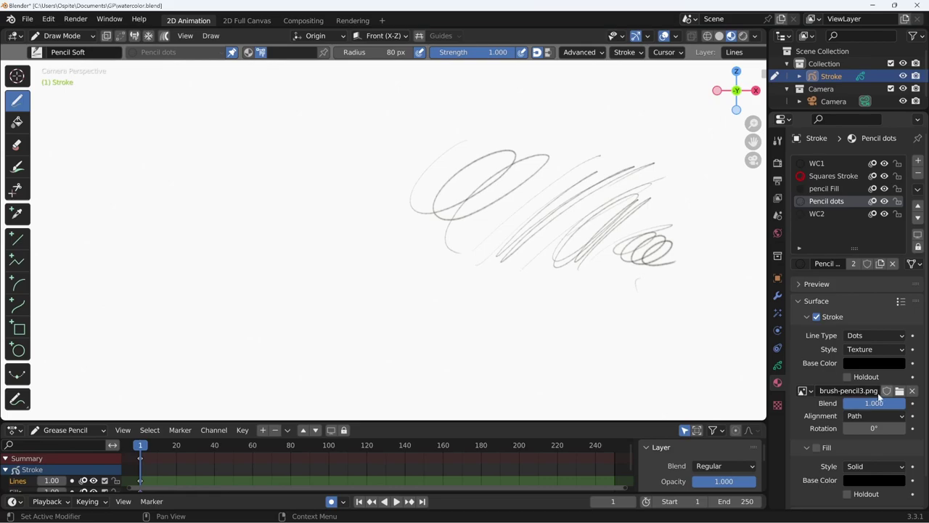
- Preview the brush-pencil3.png texture, then draw a light grey scribble in the upper left
{"action": "left_click", "coordinate": [849, 392]}
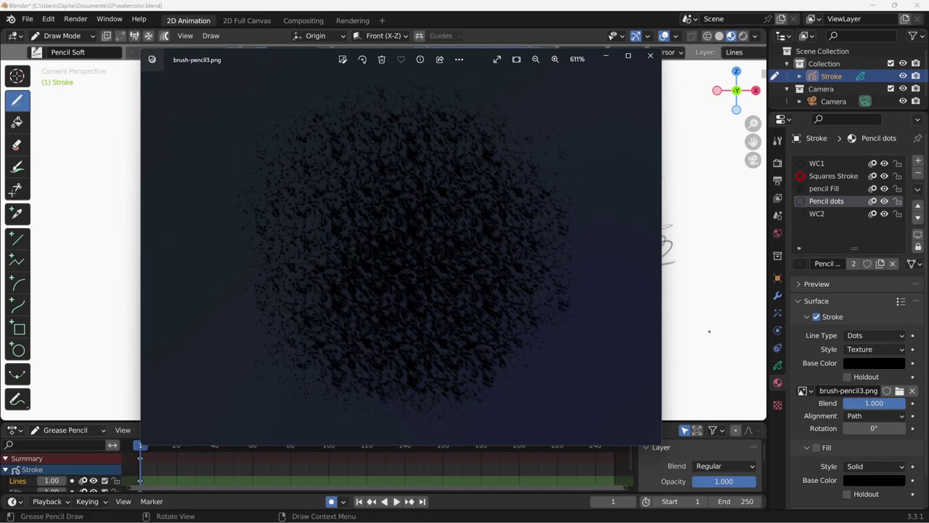
{"action": "left_click", "coordinate": [650, 55]}
{"action": "left_click", "coordinate": [299, 52]}
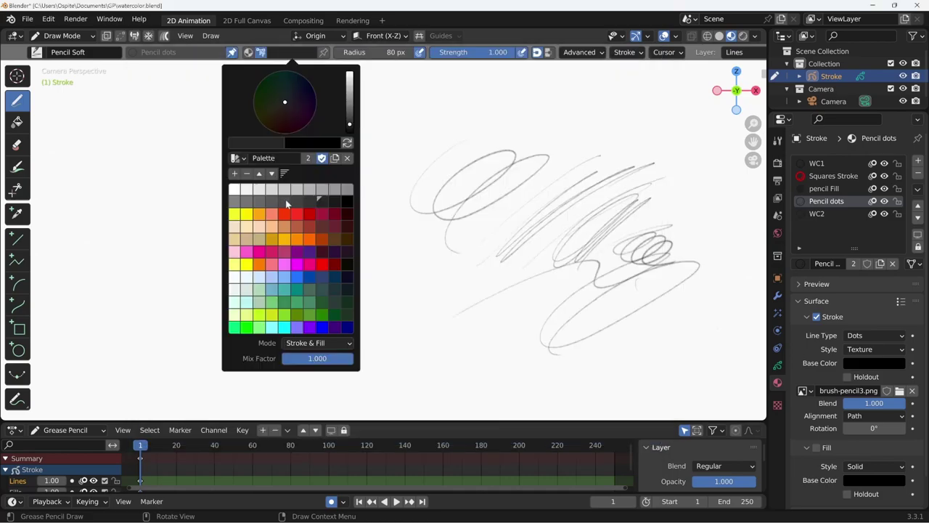
{"action": "left_click", "coordinate": [286, 202]}
{"action": "left_click_drag", "start_coordinate": [398, 133], "coordinate": [512, 110]}
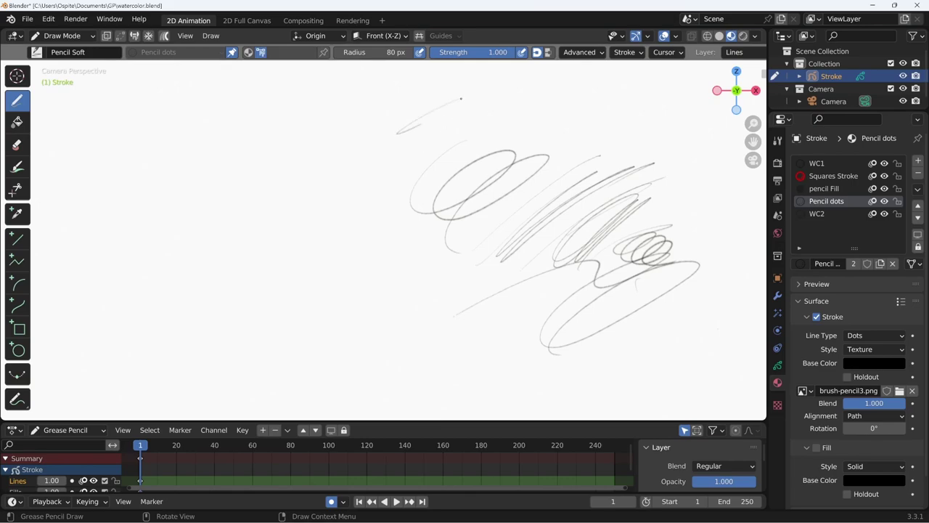
- Pick another palette grey and draw two more strokes, including a zigzag, in the upper left
{"action": "left_click", "coordinate": [290, 52]}
{"action": "left_click", "coordinate": [262, 206]}
{"action": "left_click_drag", "start_coordinate": [316, 173], "coordinate": [473, 88]}
{"action": "left_click_drag", "start_coordinate": [364, 139], "coordinate": [311, 224]}
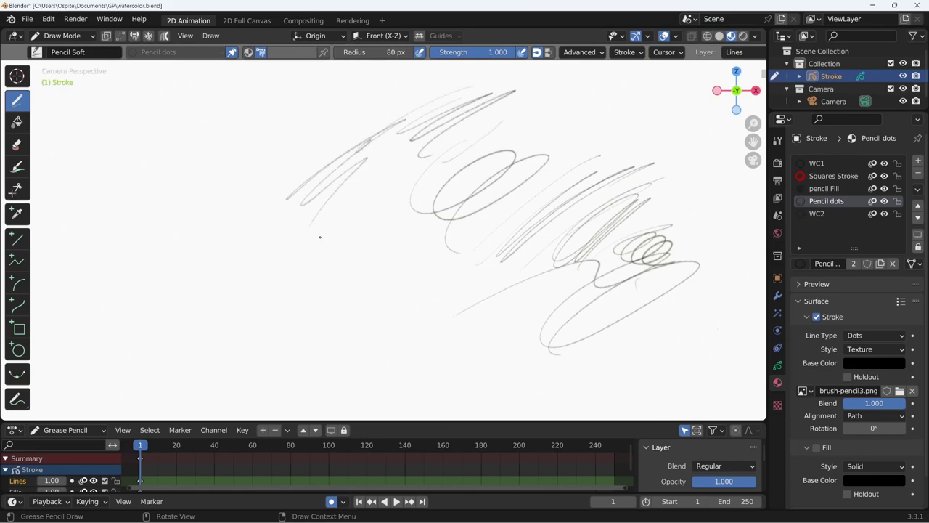
- Pick a darker grey and draw a zigzag stroke across the centre of the canvas
{"action": "left_click", "coordinate": [300, 56]}
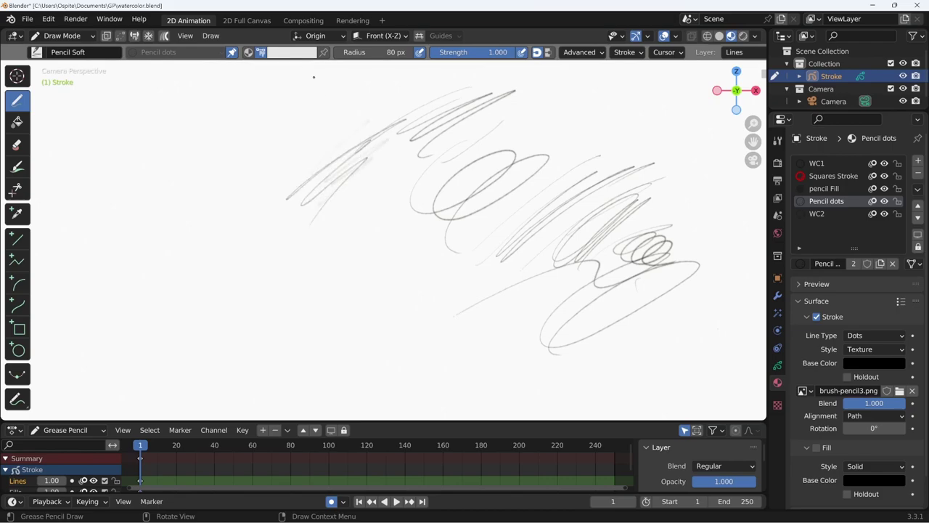
{"action": "left_click", "coordinate": [300, 54]}
{"action": "left_click", "coordinate": [273, 204]}
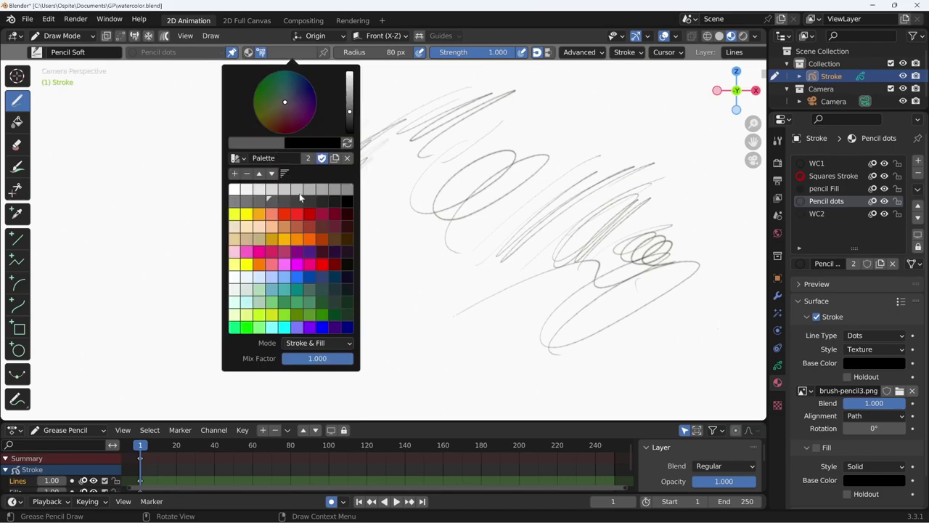
{"action": "left_click_drag", "start_coordinate": [436, 139], "coordinate": [413, 291]}
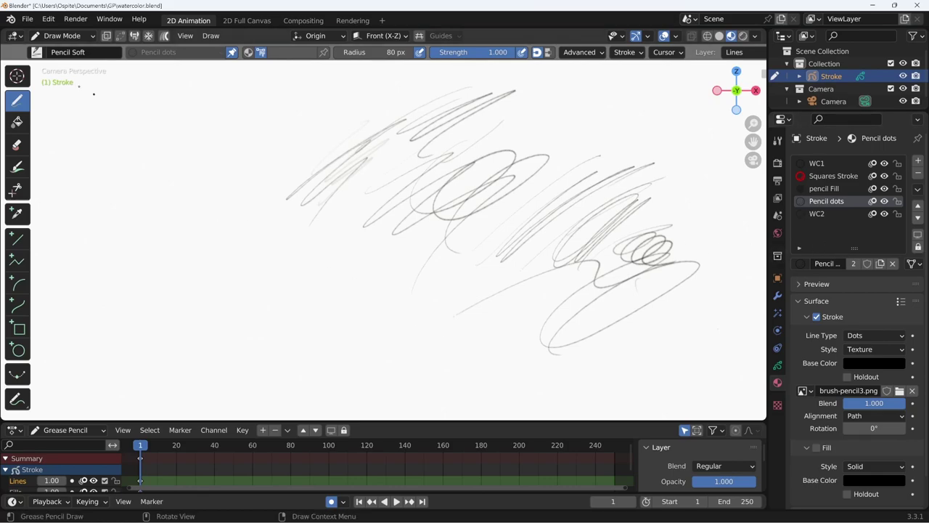
{"action": "left_click", "coordinate": [36, 52]}
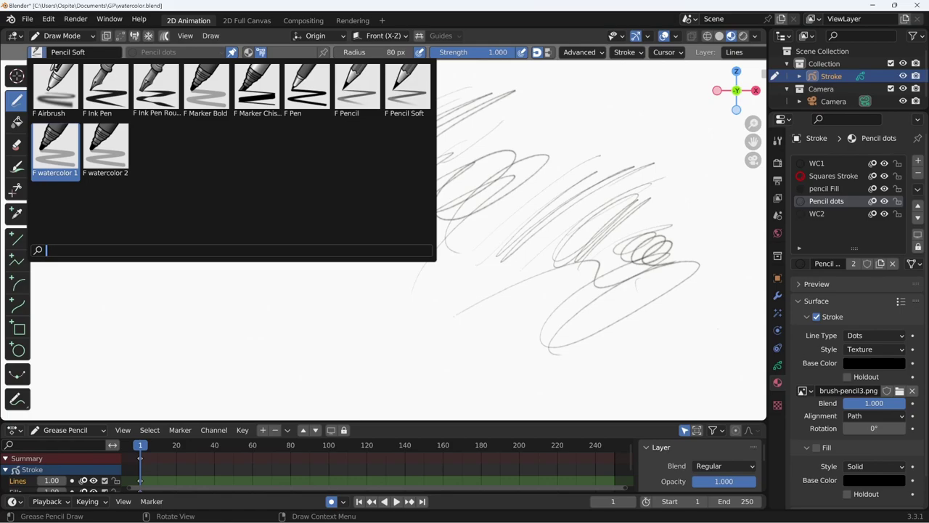
- Switch to the watercolor 1 brush with the WC1 material and a pink colour
{"action": "left_click", "coordinate": [55, 149]}
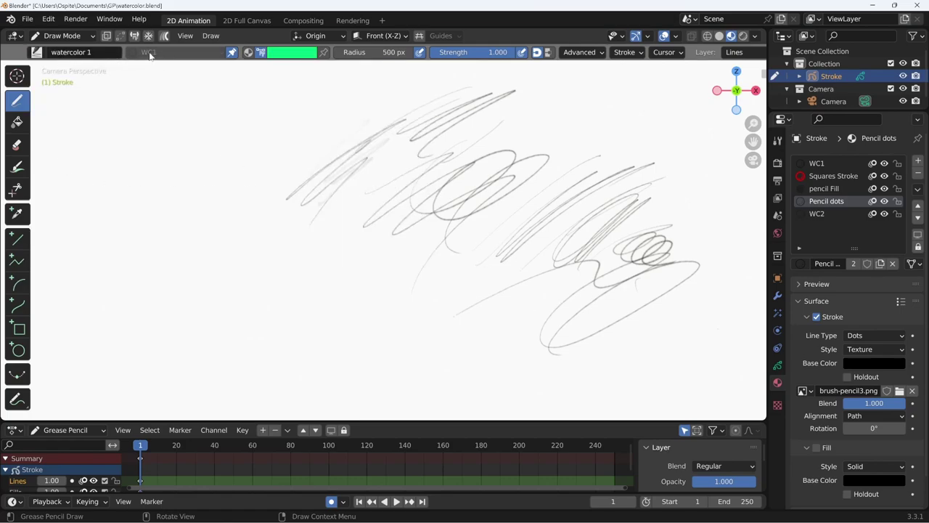
{"action": "left_click", "coordinate": [820, 164]}
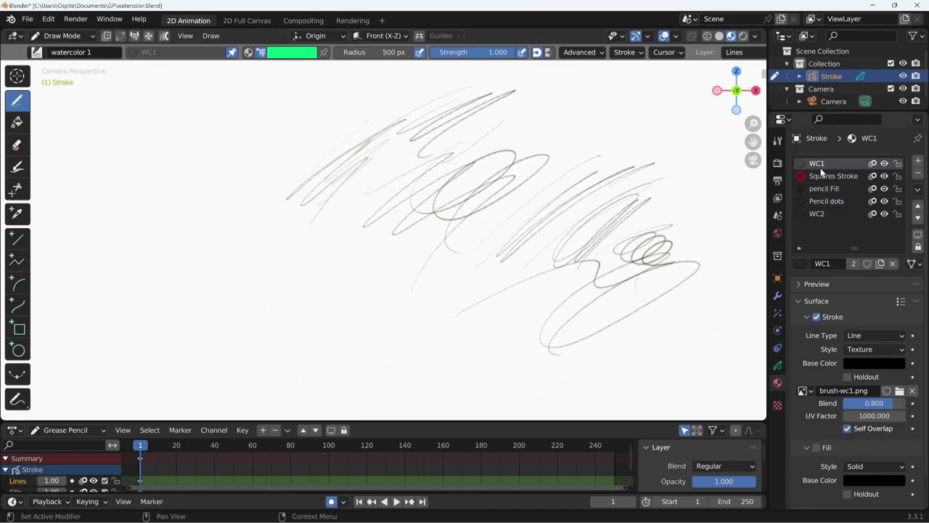
{"action": "left_click", "coordinate": [292, 52]}
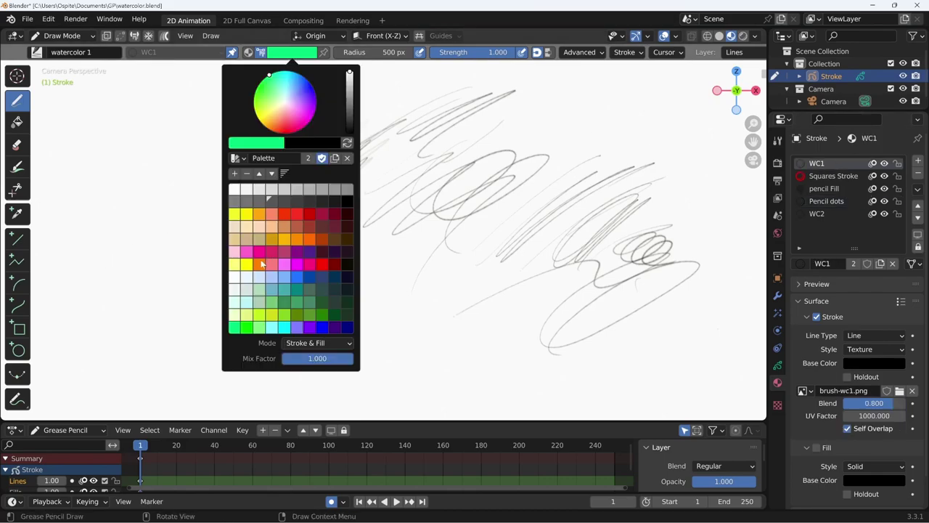
{"action": "left_click", "coordinate": [272, 254]}
- Paint pink watercolour strokes across the top, a spiral, and sweeps through the middle
{"action": "left_click_drag", "start_coordinate": [105, 137], "coordinate": [396, 105]}
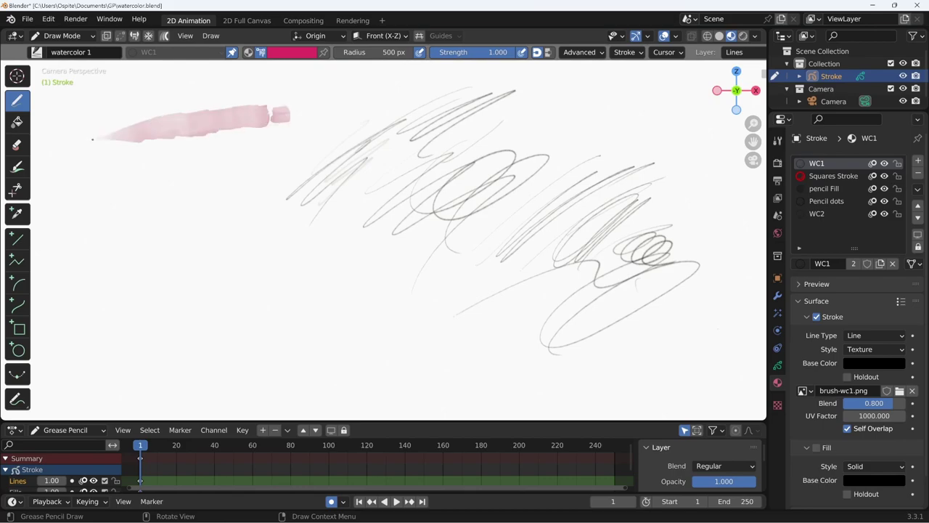
{"action": "left_click_drag", "start_coordinate": [119, 155], "coordinate": [356, 142]}
{"action": "mouse_move", "coordinate": [155, 179]}
{"action": "left_mouse_down"}
{"action": "mouse_move", "coordinate": [240, 243]}
{"action": "mouse_move", "coordinate": [382, 270]}
{"action": "mouse_move", "coordinate": [490, 276]}
{"action": "left_mouse_up"}
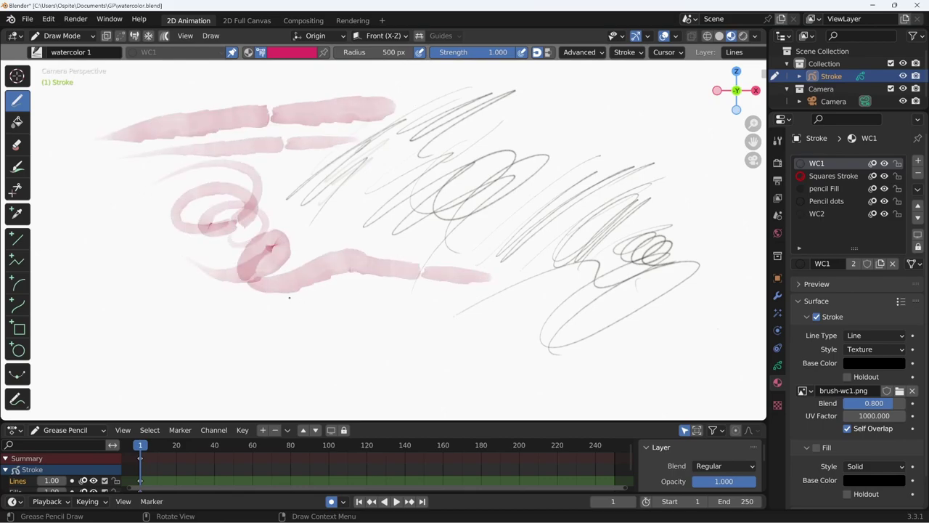
{"action": "left_click_drag", "start_coordinate": [303, 298], "coordinate": [501, 291]}
{"action": "left_click_drag", "start_coordinate": [392, 332], "coordinate": [580, 324]}
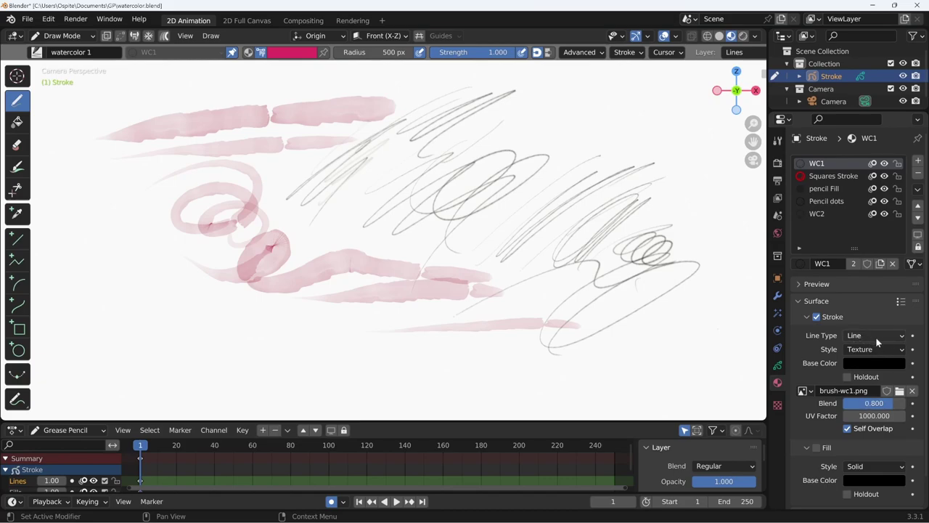
- Reselect WC1 and paint pink strokes along the bottom and across the upper right
{"action": "left_click", "coordinate": [842, 203]}
{"action": "left_click", "coordinate": [850, 166]}
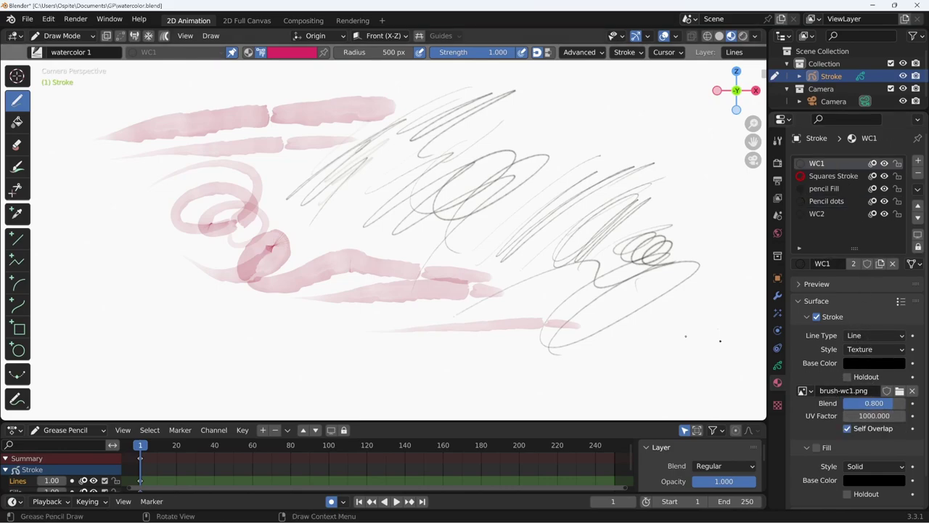
{"action": "left_click_drag", "start_coordinate": [326, 353], "coordinate": [633, 341]}
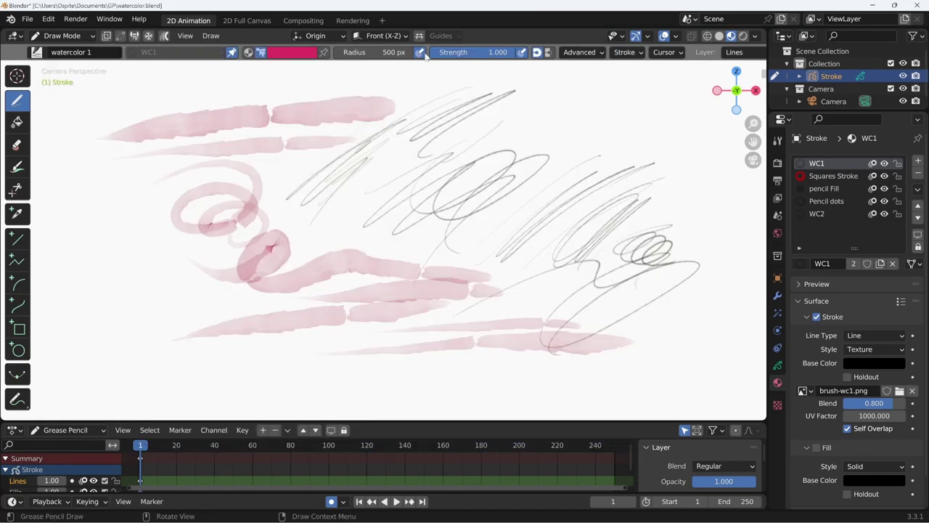
{"action": "left_click_drag", "start_coordinate": [407, 102], "coordinate": [679, 101]}
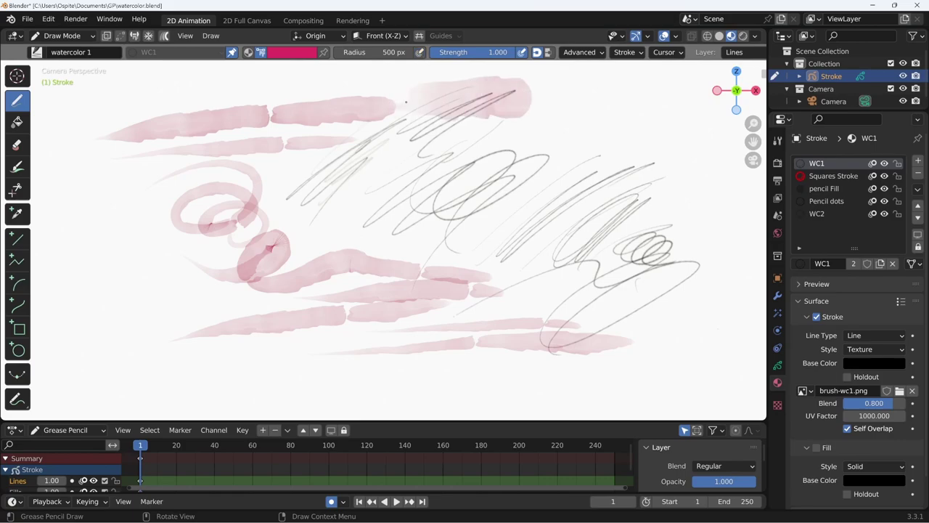
{"action": "left_click_drag", "start_coordinate": [468, 142], "coordinate": [708, 140]}
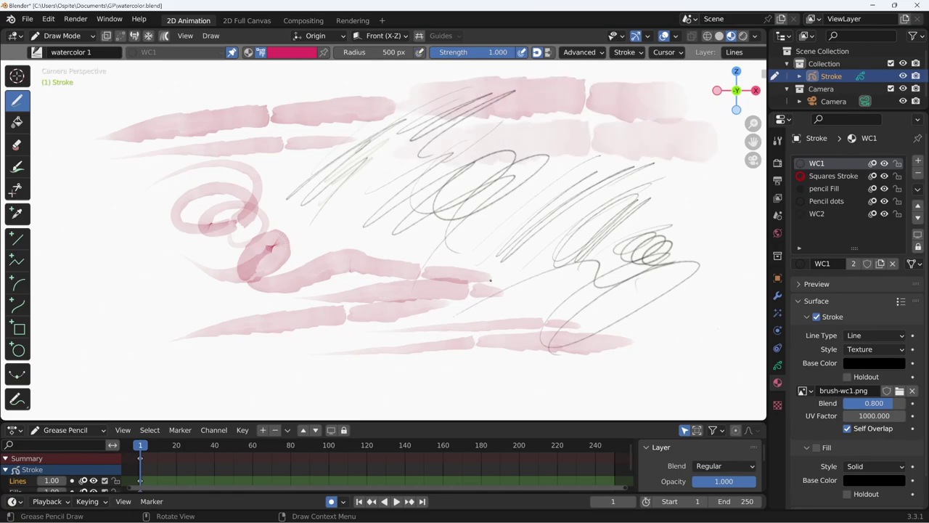
- Set the WC1 texture UV Factor to 2000 and paint long pink strokes along the bottom and middle
{"action": "double_click", "coordinate": [849, 417]}
{"action": "type", "text": "2000"}
{"action": "key", "text": "Return"}
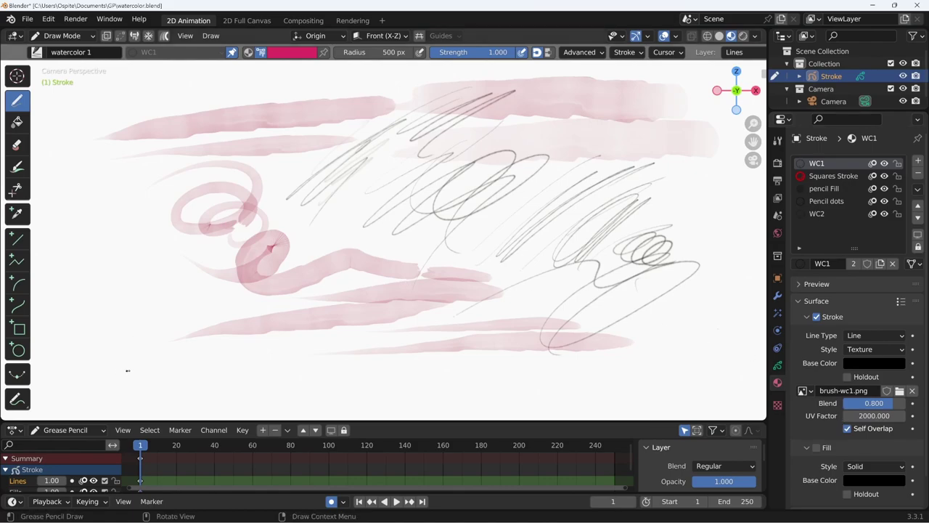
{"action": "left_click_drag", "start_coordinate": [128, 370], "coordinate": [686, 356]}
{"action": "left_click_drag", "start_coordinate": [304, 351], "coordinate": [567, 351]}
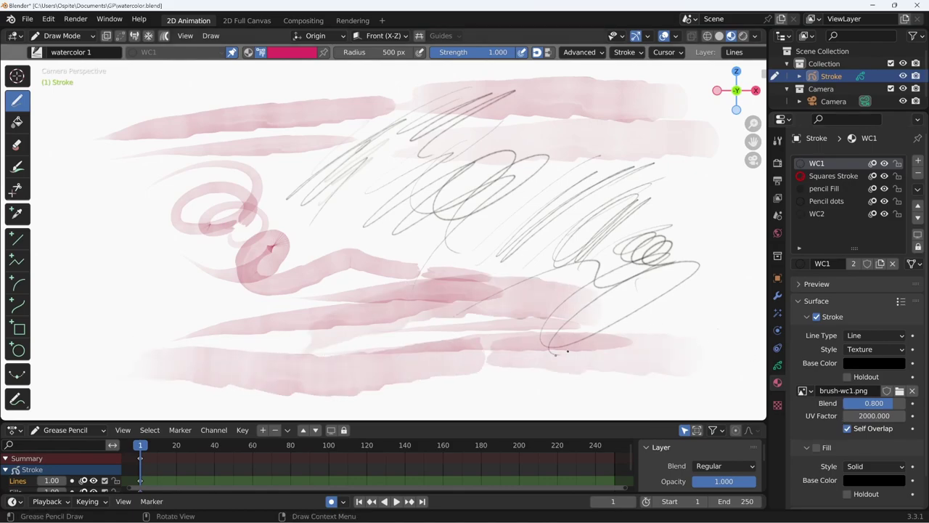
- Switch to the watercolor 2 brush and paint a broad cyan wash across the middle
{"action": "left_click", "coordinate": [36, 52]}
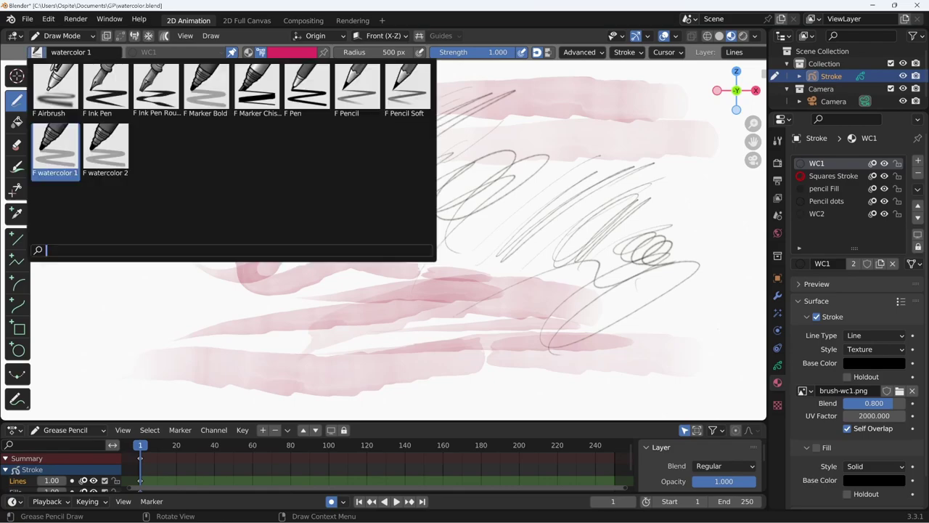
{"action": "left_click", "coordinate": [105, 149]}
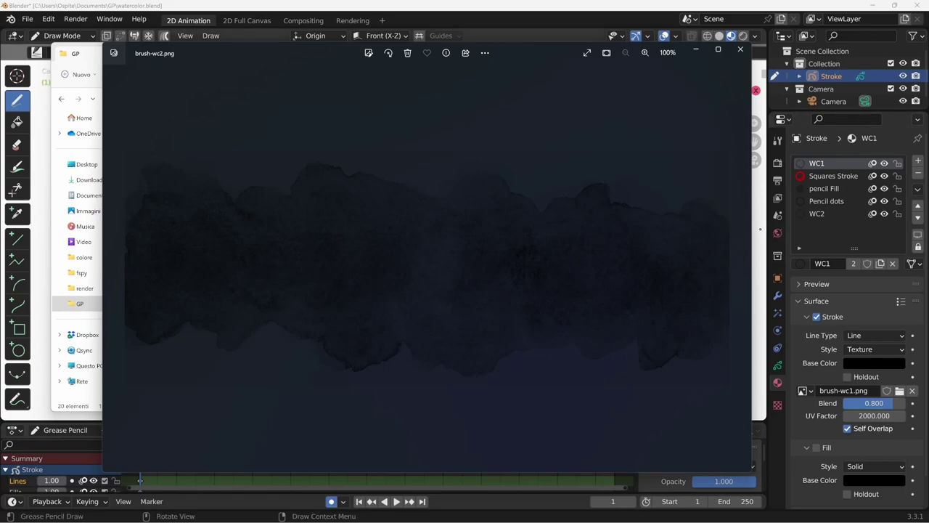
{"action": "left_click", "coordinate": [758, 229]}
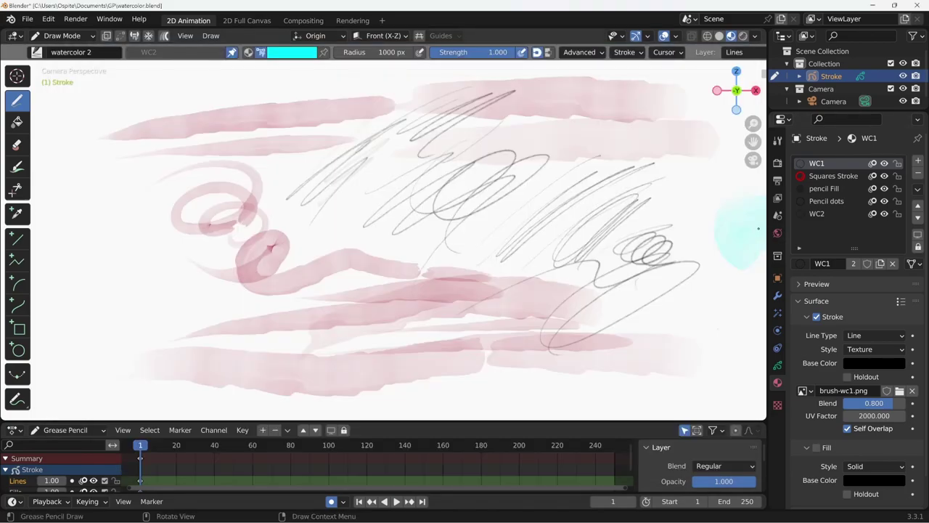
{"action": "mouse_move", "coordinate": [758, 229]}
{"action": "left_mouse_down"}
{"action": "mouse_move", "coordinate": [270, 239]}
{"action": "mouse_move", "coordinate": [622, 208]}
{"action": "mouse_move", "coordinate": [208, 269]}
{"action": "mouse_move", "coordinate": [459, 212]}
{"action": "left_mouse_up"}
- Paint a dark navy watercolour stroke across the lower middle
{"action": "left_click", "coordinate": [302, 53]}
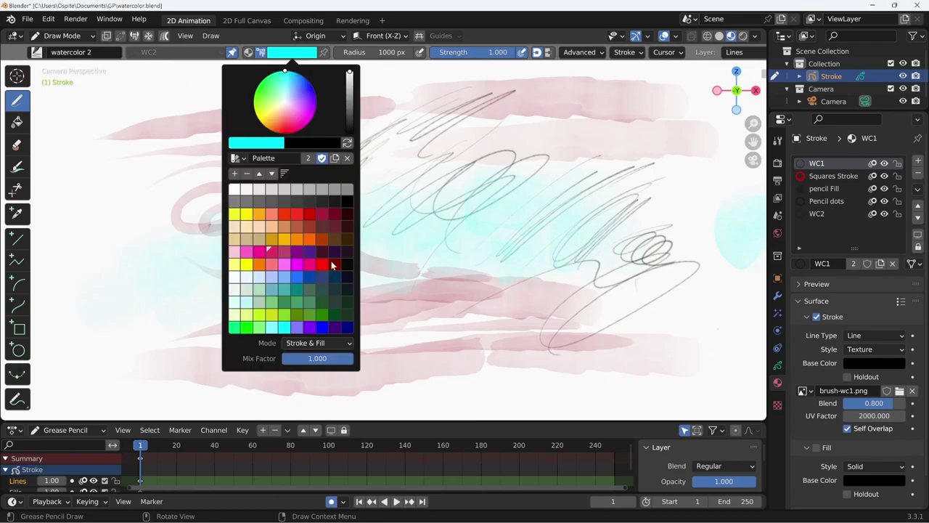
{"action": "left_click", "coordinate": [347, 328]}
{"action": "mouse_move", "coordinate": [64, 321]}
{"action": "left_mouse_down"}
{"action": "mouse_move", "coordinate": [189, 327]}
{"action": "mouse_move", "coordinate": [581, 276]}
{"action": "mouse_move", "coordinate": [251, 366]}
{"action": "left_mouse_up"}
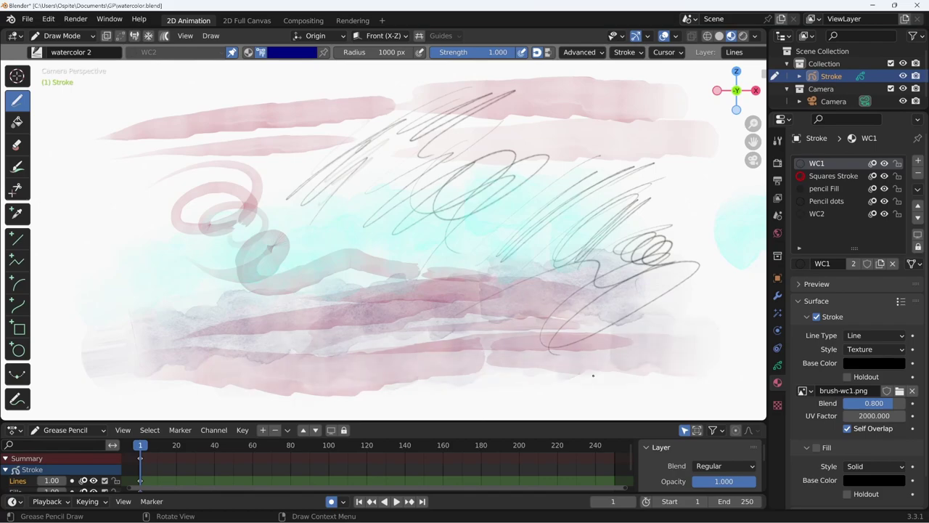
- Make WC2 active with UV Factor 2000 and paint a pale purple stroke across the lower right
{"action": "left_click", "coordinate": [833, 212]}
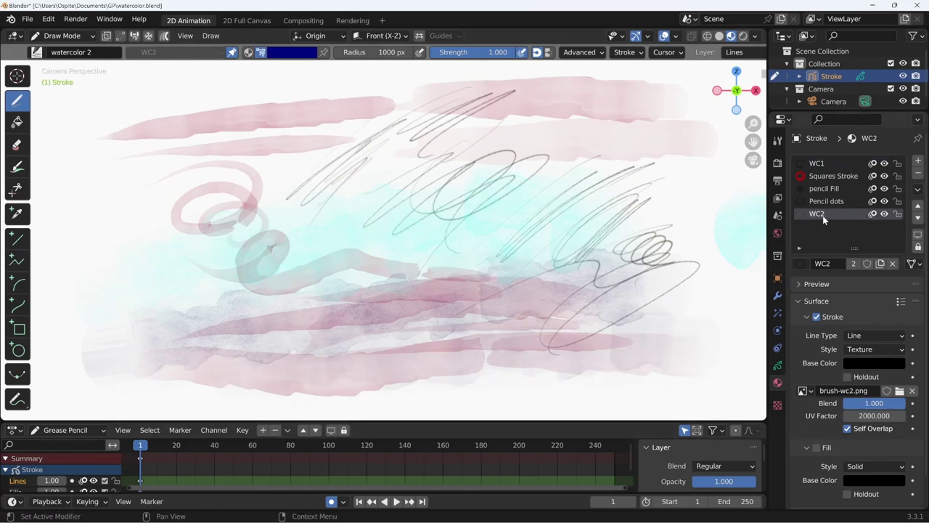
{"action": "left_click_drag", "start_coordinate": [886, 416], "coordinate": [871, 416]}
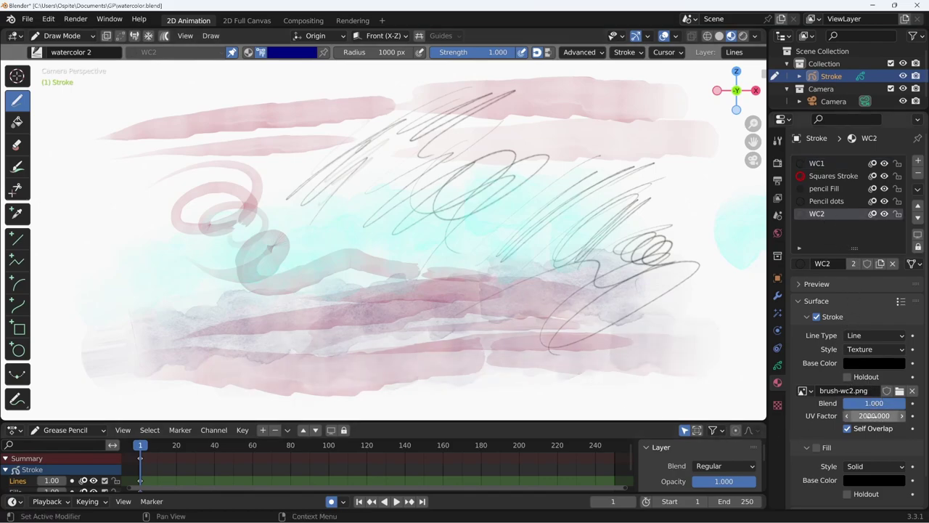
{"action": "left_click", "coordinate": [874, 416]}
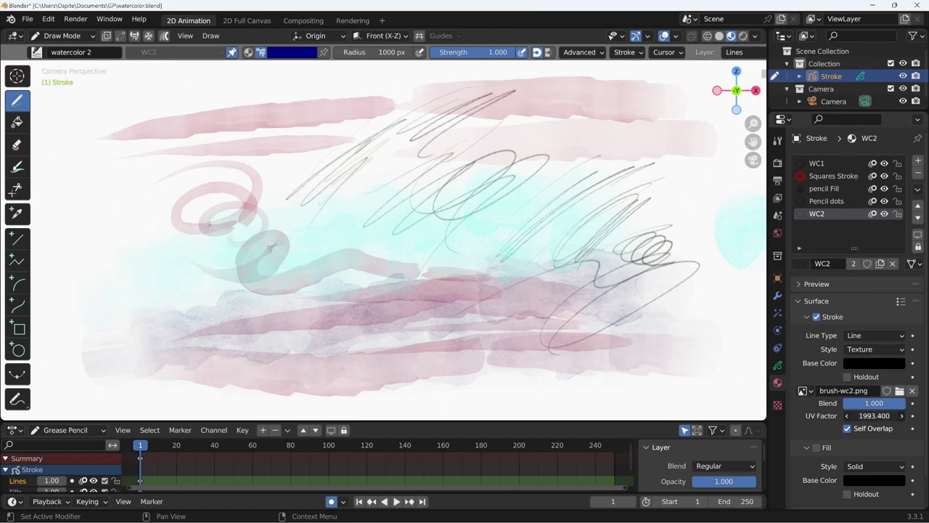
{"action": "type", "text": "2000"}
{"action": "key", "text": "Return"}
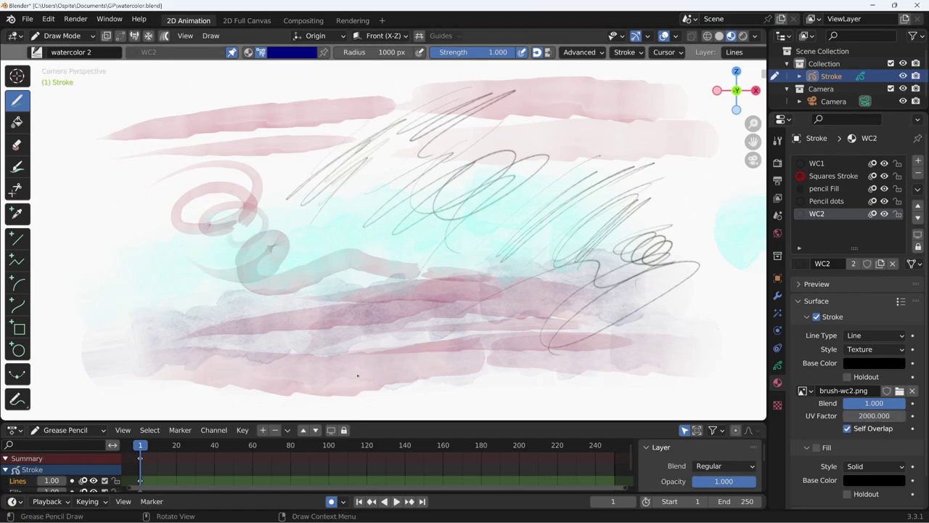
{"action": "left_click_drag", "start_coordinate": [422, 378], "coordinate": [720, 344]}
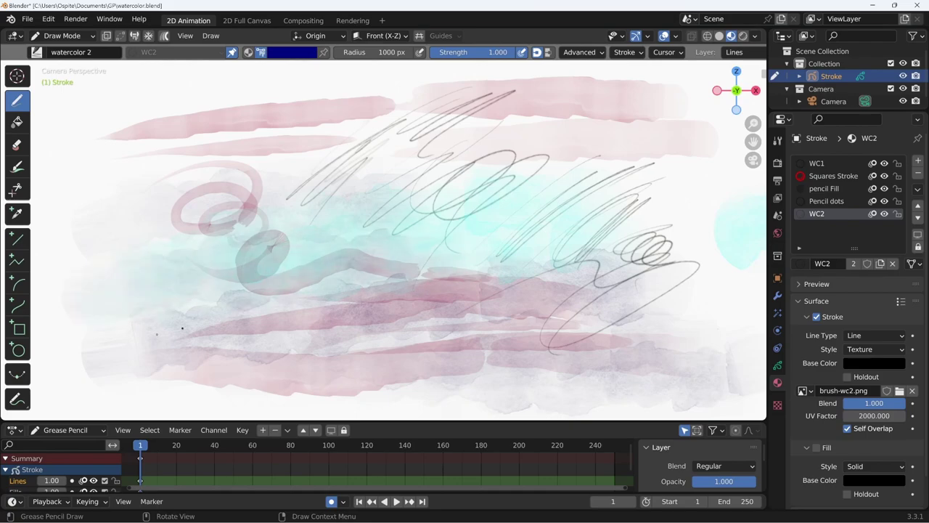
- Switch to the Pencil Soft brush in dark grey and show the Lines and Fills layers
{"action": "scroll", "coordinate": [504, 313], "scroll_direction": "down", "scroll_amount": 2}
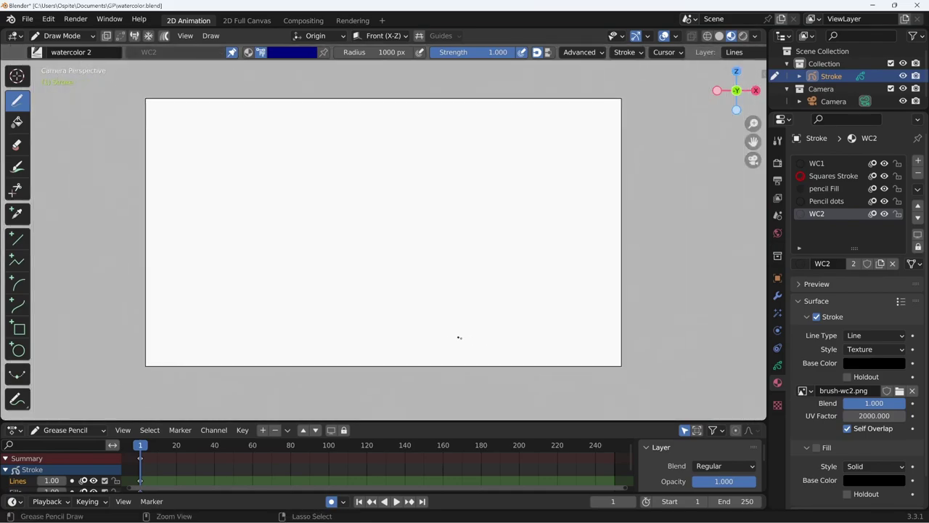
{"action": "left_click", "coordinate": [36, 52]}
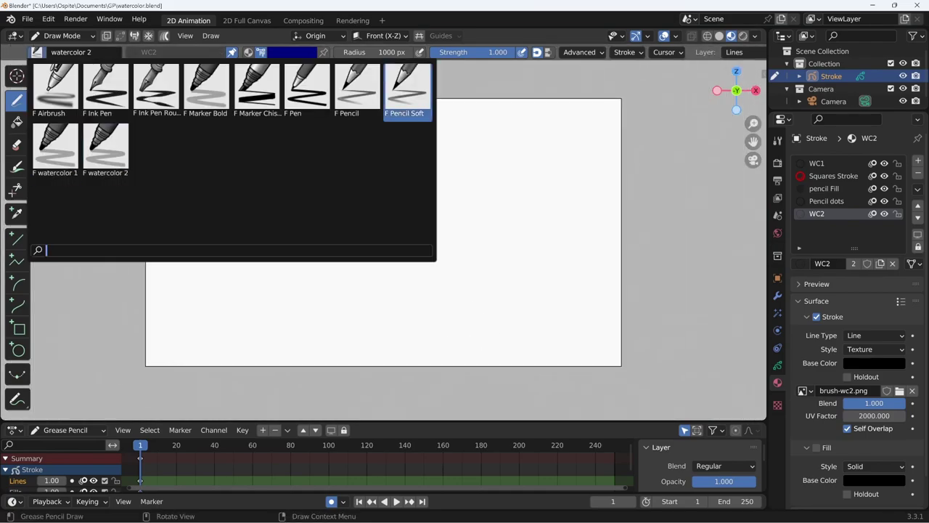
{"action": "left_click", "coordinate": [411, 102]}
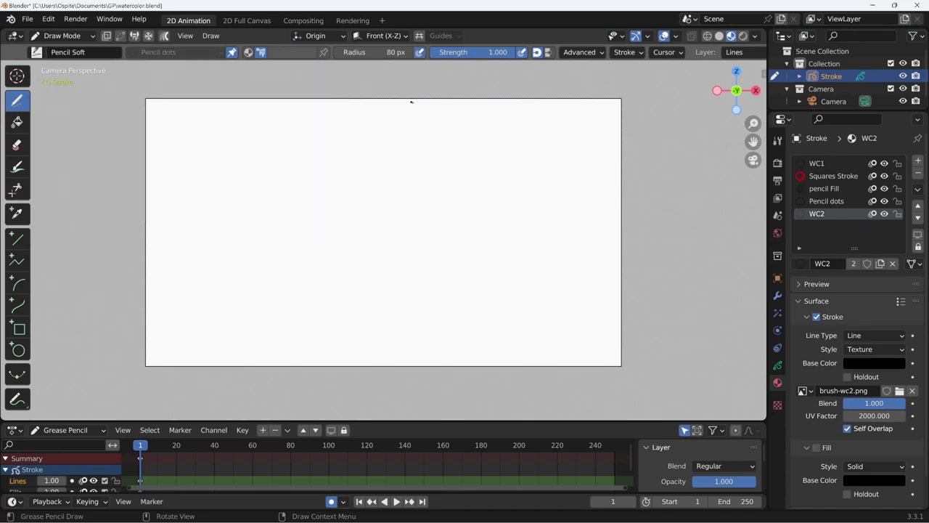
{"action": "left_click", "coordinate": [295, 53]}
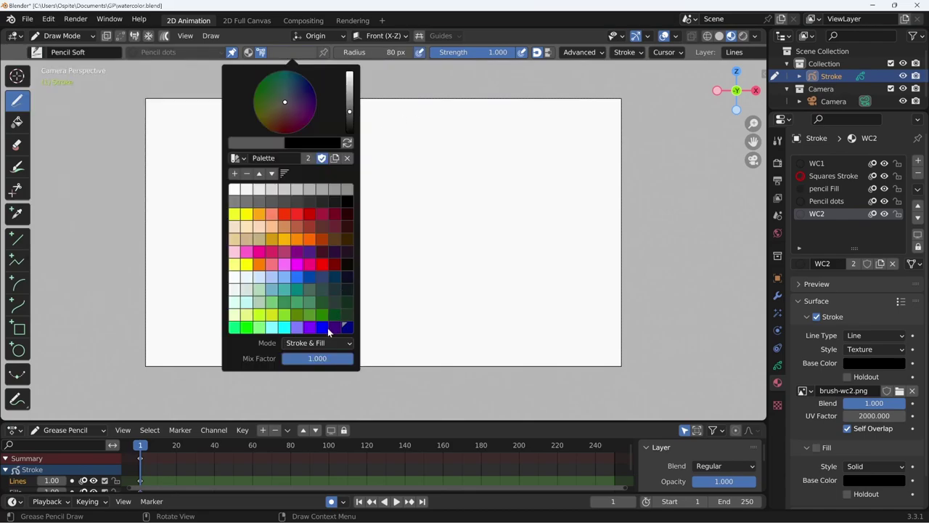
{"action": "left_click", "coordinate": [310, 200]}
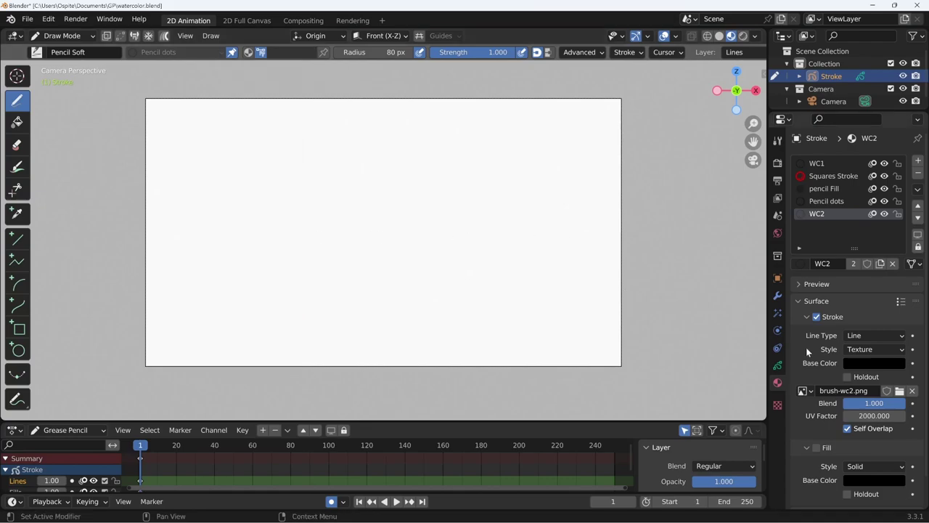
{"action": "left_click", "coordinate": [778, 366]}
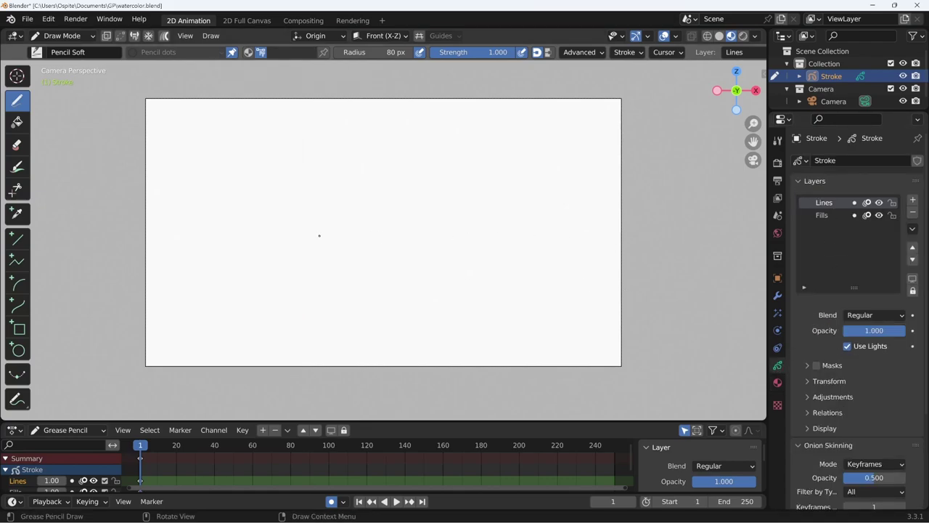
- Sketch faint harbour outlines: horizon, rocks, bridge arch and two sailboats
{"action": "left_click_drag", "start_coordinate": [247, 313], "coordinate": [211, 327]}
{"action": "left_click_drag", "start_coordinate": [314, 274], "coordinate": [311, 297]}
{"action": "left_click_drag", "start_coordinate": [423, 299], "coordinate": [363, 313]}
{"action": "left_click_drag", "start_coordinate": [456, 310], "coordinate": [474, 315]}
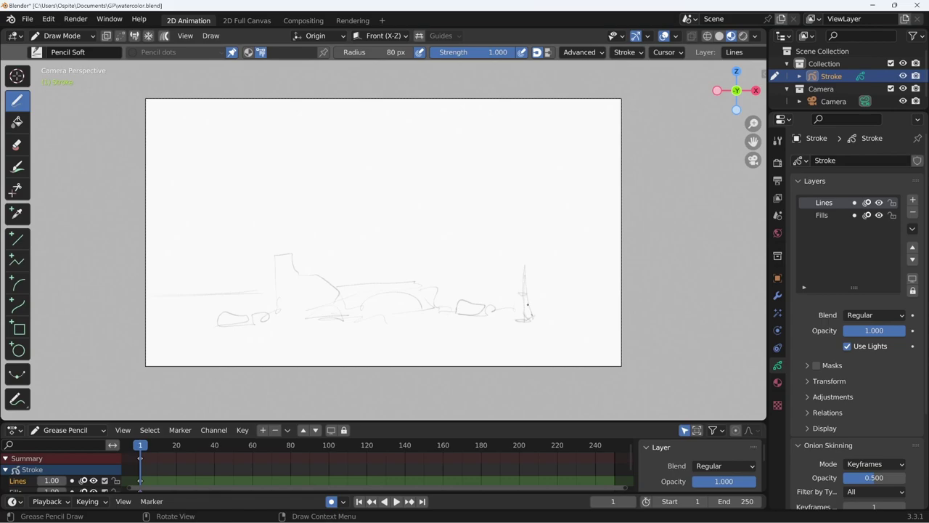
{"action": "mouse_move", "coordinate": [551, 328]}
{"action": "left_mouse_down"}
{"action": "mouse_move", "coordinate": [591, 320]}
{"action": "mouse_move", "coordinate": [553, 279]}
{"action": "left_mouse_up"}
- Sketch mountain ridges above the harbour and set the Lines layer opacity to 0.5
{"action": "left_click_drag", "start_coordinate": [636, 244], "coordinate": [438, 254]}
{"action": "mouse_move", "coordinate": [197, 216]}
{"action": "left_mouse_down"}
{"action": "mouse_move", "coordinate": [436, 255]}
{"action": "mouse_move", "coordinate": [379, 234]}
{"action": "left_mouse_up"}
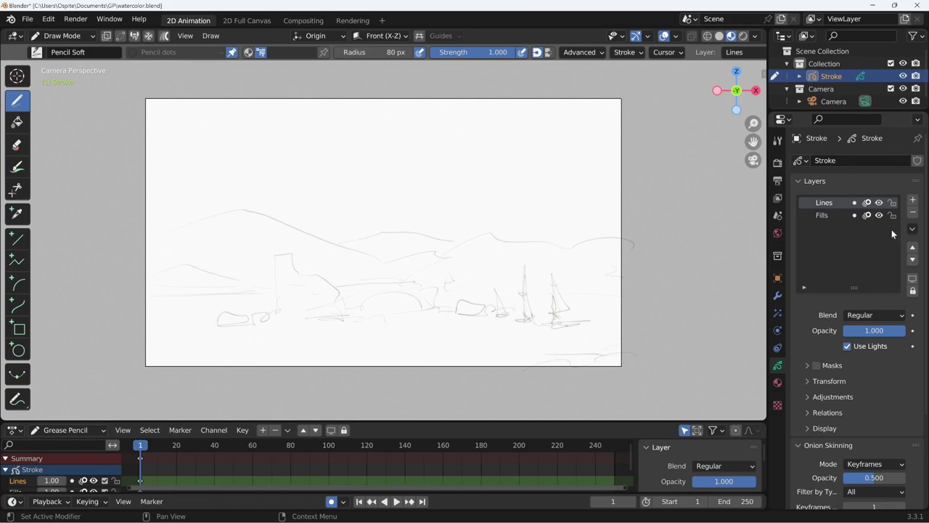
{"action": "left_click_drag", "start_coordinate": [888, 332], "coordinate": [857, 332]}
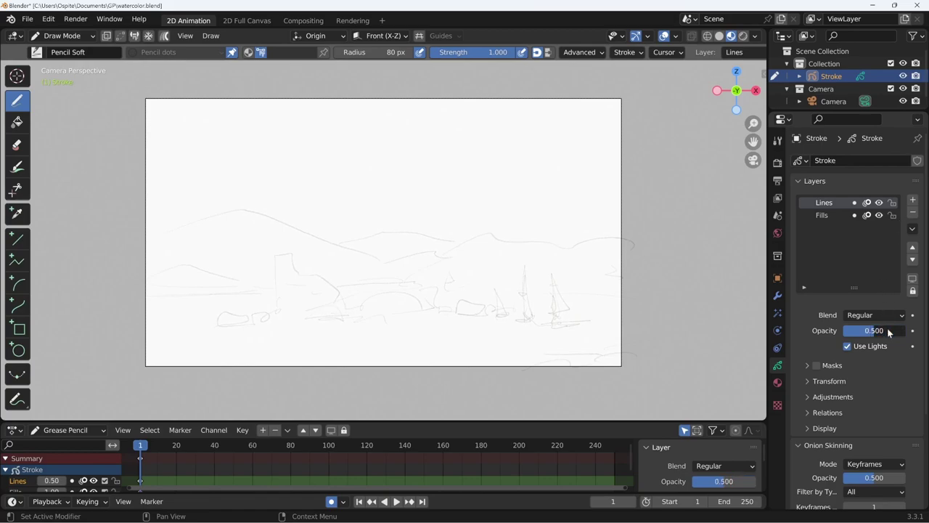
- Add a new top grease pencil layer named disegno
{"action": "left_click", "coordinate": [912, 199]}
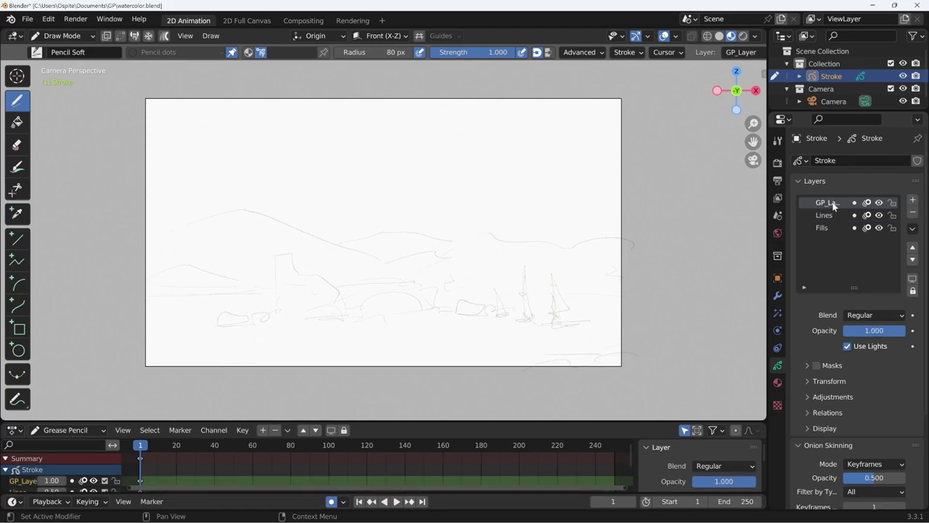
{"action": "double_click", "coordinate": [827, 202]}
{"action": "type", "text": "disegno"}
{"action": "key", "text": "Return"}
{"action": "left_click_drag", "start_coordinate": [768, 273], "coordinate": [735, 273]}
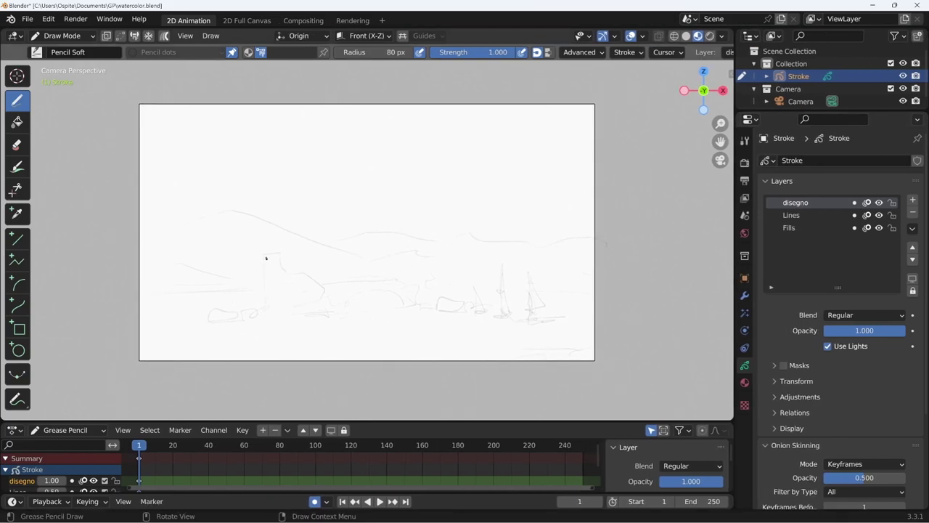
- Sketch the tower, rocks, arched bridge with deck and railings, and nearby trees and buildings
{"action": "mouse_move", "coordinate": [264, 305]}
{"action": "left_mouse_down"}
{"action": "mouse_move", "coordinate": [282, 252]}
{"action": "mouse_move", "coordinate": [302, 271]}
{"action": "mouse_move", "coordinate": [291, 295]}
{"action": "mouse_move", "coordinate": [272, 289]}
{"action": "mouse_move", "coordinate": [207, 319]}
{"action": "mouse_move", "coordinate": [309, 316]}
{"action": "left_mouse_up"}
{"action": "left_click_drag", "start_coordinate": [301, 279], "coordinate": [331, 274]}
{"action": "left_click_drag", "start_coordinate": [350, 301], "coordinate": [404, 293]}
{"action": "mouse_move", "coordinate": [353, 285]}
{"action": "left_mouse_down"}
{"action": "mouse_move", "coordinate": [415, 273]}
{"action": "mouse_move", "coordinate": [366, 272]}
{"action": "left_mouse_up"}
{"action": "left_click_drag", "start_coordinate": [385, 286], "coordinate": [408, 295]}
{"action": "mouse_move", "coordinate": [330, 304]}
{"action": "left_mouse_down"}
{"action": "mouse_move", "coordinate": [343, 311]}
{"action": "mouse_move", "coordinate": [323, 300]}
{"action": "left_mouse_up"}
{"action": "left_click_drag", "start_coordinate": [327, 283], "coordinate": [333, 278]}
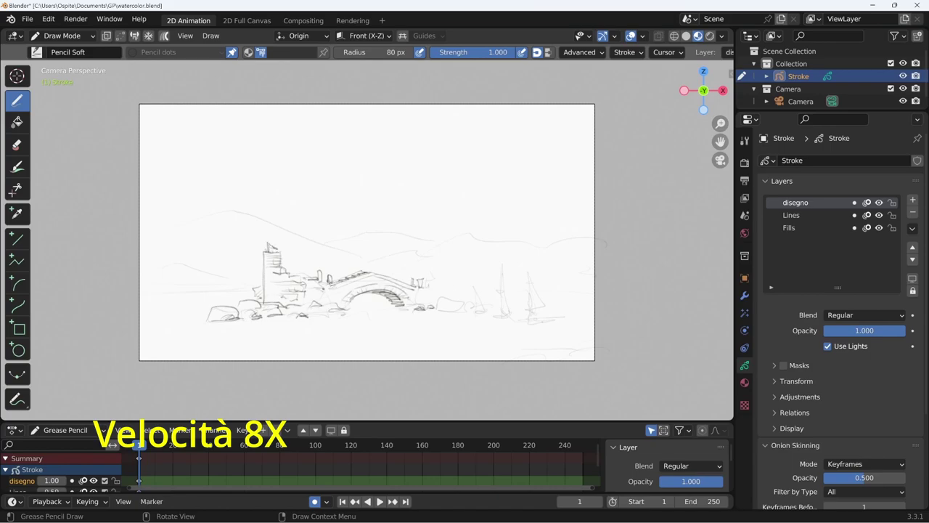
{"action": "left_click_drag", "start_coordinate": [317, 291], "coordinate": [331, 306]}
{"action": "left_click_drag", "start_coordinate": [411, 274], "coordinate": [444, 276]}
- Sketch sailboats with masts, sails and hulls, plus rocks, buildings and a small tower on the right
{"action": "mouse_move", "coordinate": [451, 261]}
{"action": "left_mouse_down"}
{"action": "mouse_move", "coordinate": [477, 244]}
{"action": "mouse_move", "coordinate": [510, 246]}
{"action": "left_mouse_up"}
{"action": "mouse_move", "coordinate": [479, 294]}
{"action": "left_mouse_down"}
{"action": "mouse_move", "coordinate": [481, 313]}
{"action": "mouse_move", "coordinate": [508, 312]}
{"action": "left_mouse_up"}
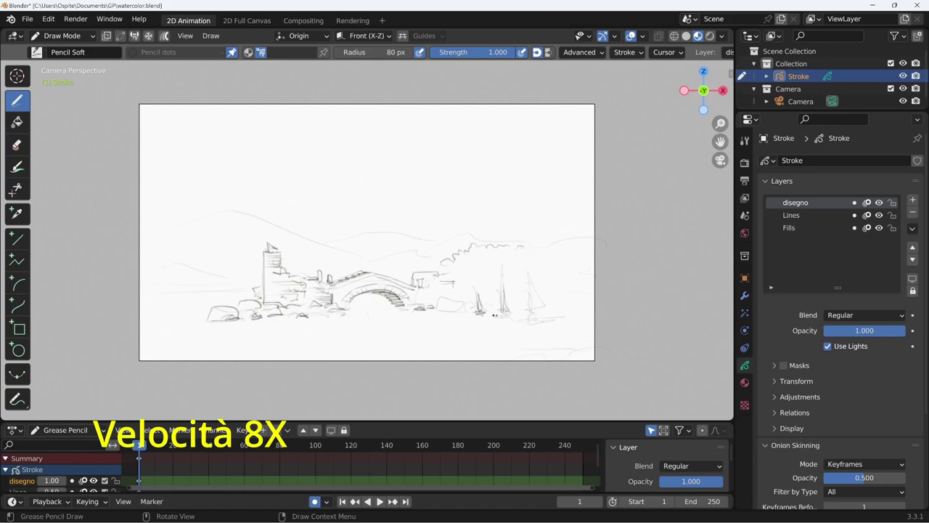
{"action": "left_click_drag", "start_coordinate": [532, 258], "coordinate": [533, 287]}
{"action": "left_click_drag", "start_coordinate": [532, 261], "coordinate": [548, 306]}
{"action": "mouse_move", "coordinate": [530, 305]}
{"action": "left_mouse_down"}
{"action": "mouse_move", "coordinate": [555, 318]}
{"action": "mouse_move", "coordinate": [546, 319]}
{"action": "left_mouse_up"}
{"action": "left_click_drag", "start_coordinate": [553, 285], "coordinate": [566, 315]}
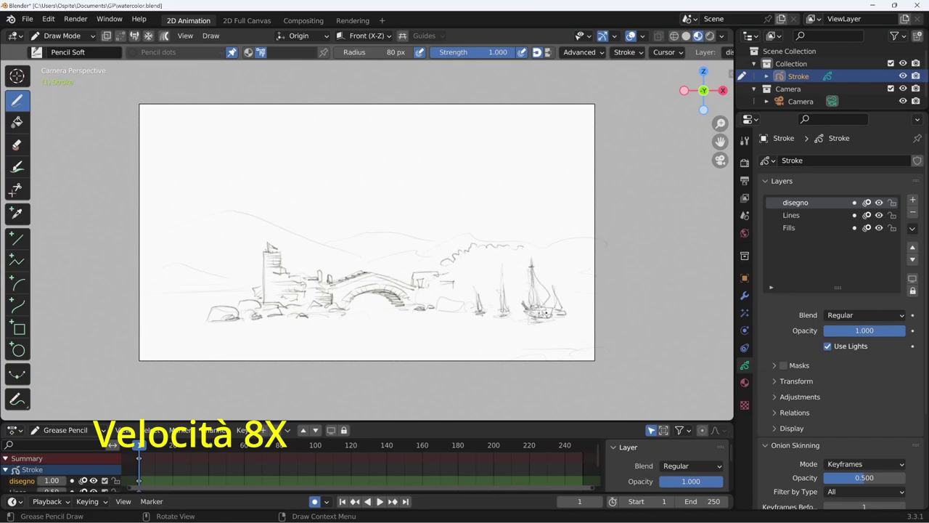
{"action": "left_click_drag", "start_coordinate": [485, 305], "coordinate": [501, 309]}
{"action": "left_click_drag", "start_coordinate": [544, 331], "coordinate": [563, 334]}
{"action": "left_click_drag", "start_coordinate": [562, 328], "coordinate": [597, 332]}
{"action": "mouse_move", "coordinate": [421, 271]}
{"action": "left_mouse_down"}
{"action": "mouse_move", "coordinate": [440, 263]}
{"action": "mouse_move", "coordinate": [471, 293]}
{"action": "left_mouse_up"}
{"action": "mouse_move", "coordinate": [472, 279]}
{"action": "left_mouse_down"}
{"action": "mouse_move", "coordinate": [494, 261]}
{"action": "mouse_move", "coordinate": [486, 285]}
{"action": "left_mouse_up"}
{"action": "left_click_drag", "start_coordinate": [499, 280], "coordinate": [508, 310]}
{"action": "left_click_drag", "start_coordinate": [509, 255], "coordinate": [524, 263]}
{"action": "left_click_drag", "start_coordinate": [561, 239], "coordinate": [576, 226]}
{"action": "left_click_drag", "start_coordinate": [527, 246], "coordinate": [549, 258]}
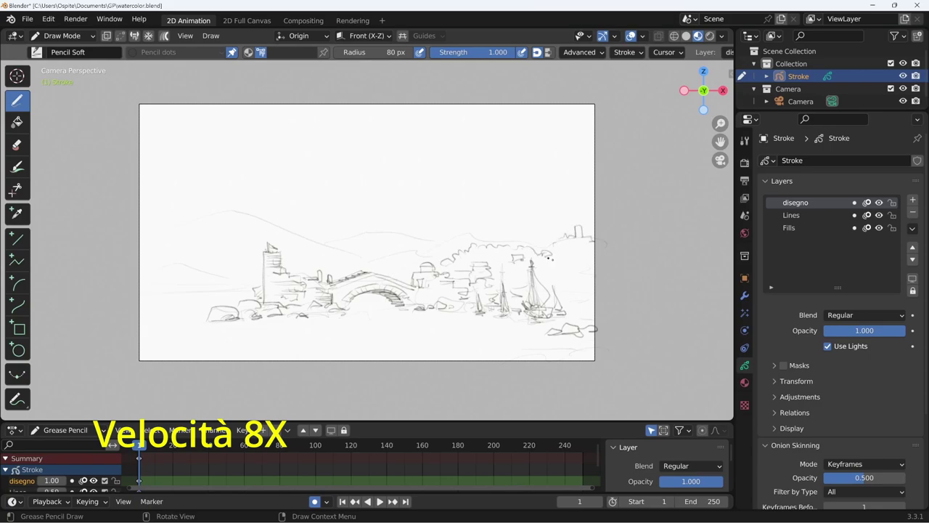
- Draw the mountain ridges and hills, adding water marks and small details around the bridge and tower
{"action": "left_click_drag", "start_coordinate": [232, 325], "coordinate": [241, 333]}
{"action": "mouse_move", "coordinate": [325, 314]}
{"action": "left_mouse_down"}
{"action": "mouse_move", "coordinate": [350, 322]}
{"action": "mouse_move", "coordinate": [334, 315]}
{"action": "left_mouse_up"}
{"action": "left_click_drag", "start_coordinate": [180, 267], "coordinate": [238, 281]}
{"action": "left_click_drag", "start_coordinate": [154, 293], "coordinate": [250, 292]}
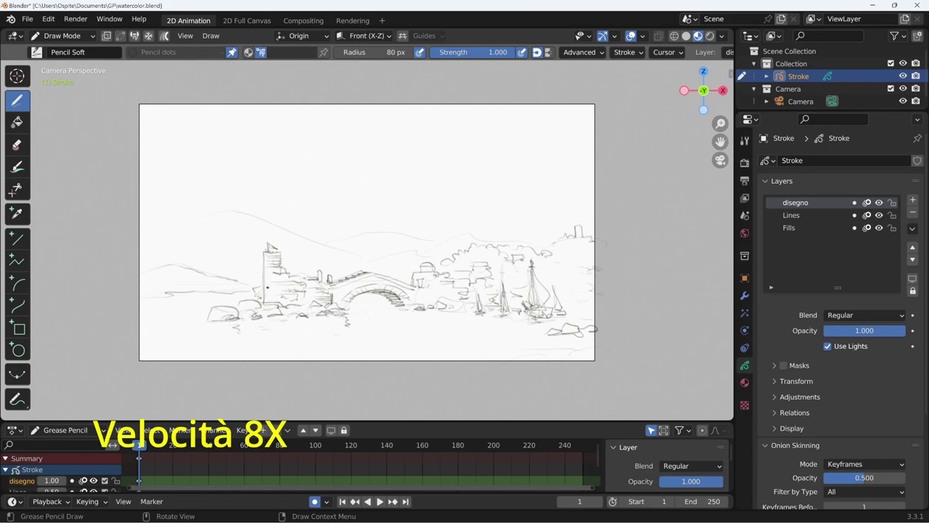
{"action": "mouse_move", "coordinate": [229, 212]}
{"action": "left_mouse_down"}
{"action": "mouse_move", "coordinate": [374, 259]}
{"action": "mouse_move", "coordinate": [554, 242]}
{"action": "left_mouse_up"}
{"action": "left_click_drag", "start_coordinate": [549, 342], "coordinate": [566, 345]}
{"action": "left_click_drag", "start_coordinate": [571, 301], "coordinate": [595, 312]}
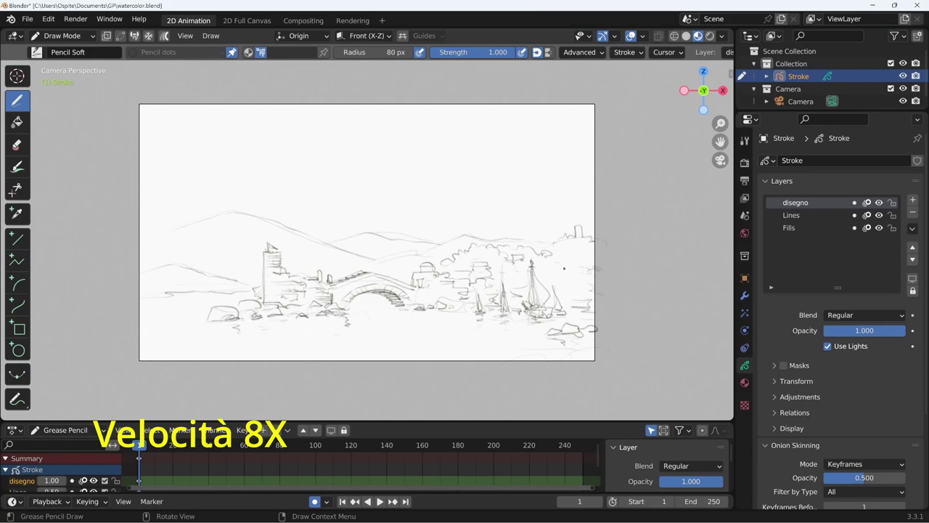
{"action": "left_click_drag", "start_coordinate": [560, 268], "coordinate": [584, 274]}
{"action": "left_click_drag", "start_coordinate": [570, 285], "coordinate": [590, 295]}
{"action": "left_click_drag", "start_coordinate": [398, 290], "coordinate": [429, 304]}
{"action": "left_click_drag", "start_coordinate": [245, 291], "coordinate": [264, 300]}
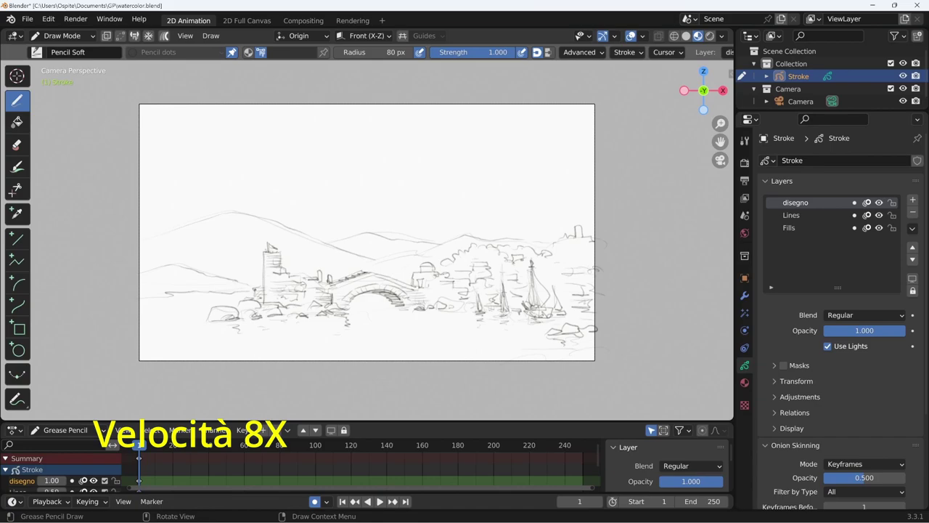
{"action": "mouse_move", "coordinate": [175, 269]}
{"action": "left_mouse_down"}
{"action": "mouse_move", "coordinate": [230, 281]}
{"action": "mouse_move", "coordinate": [187, 287]}
{"action": "left_mouse_up"}
{"action": "left_click_drag", "start_coordinate": [239, 218], "coordinate": [306, 241]}
{"action": "left_click_drag", "start_coordinate": [302, 257], "coordinate": [319, 265]}
{"action": "left_click_drag", "start_coordinate": [281, 251], "coordinate": [296, 257]}
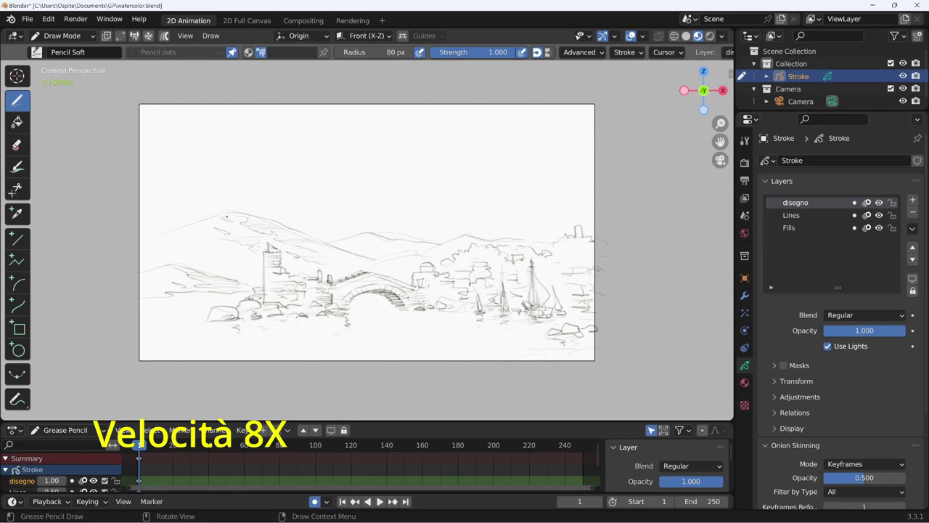
{"action": "left_click_drag", "start_coordinate": [227, 216], "coordinate": [154, 239]}
{"action": "left_click_drag", "start_coordinate": [223, 212], "coordinate": [240, 213]}
{"action": "left_click_drag", "start_coordinate": [177, 266], "coordinate": [214, 276]}
- Scribble foliage on the right hillside and add final water marks below the bridge
{"action": "left_click_drag", "start_coordinate": [572, 239], "coordinate": [604, 266]}
{"action": "left_click_drag", "start_coordinate": [545, 247], "coordinate": [566, 270]}
{"action": "left_click_drag", "start_coordinate": [480, 245], "coordinate": [507, 265]}
{"action": "left_click_drag", "start_coordinate": [424, 267], "coordinate": [440, 283]}
{"action": "left_click_drag", "start_coordinate": [393, 315], "coordinate": [404, 321]}
{"action": "left_click_drag", "start_coordinate": [276, 324], "coordinate": [308, 326]}
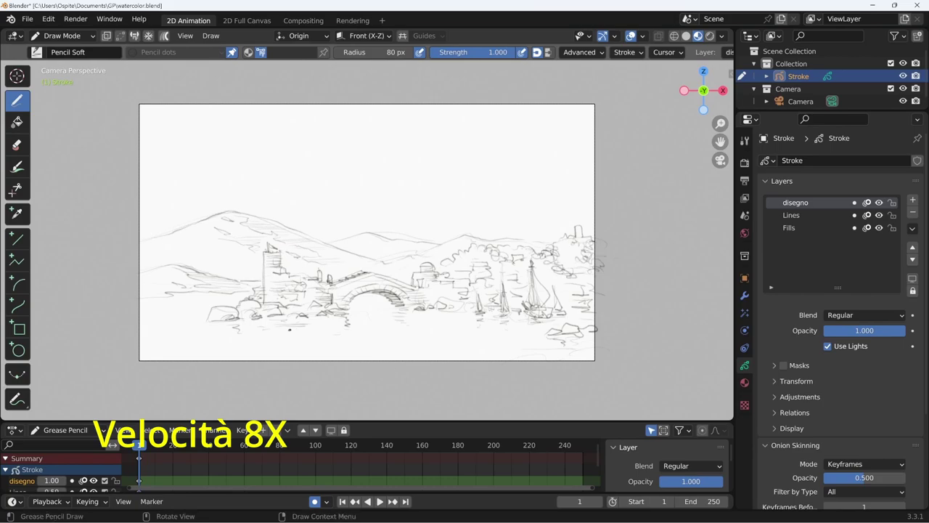
- Hide the Lines layer, add a new layer below disegno, and switch to the watercolor 2 brush
{"action": "left_click", "coordinate": [879, 215]}
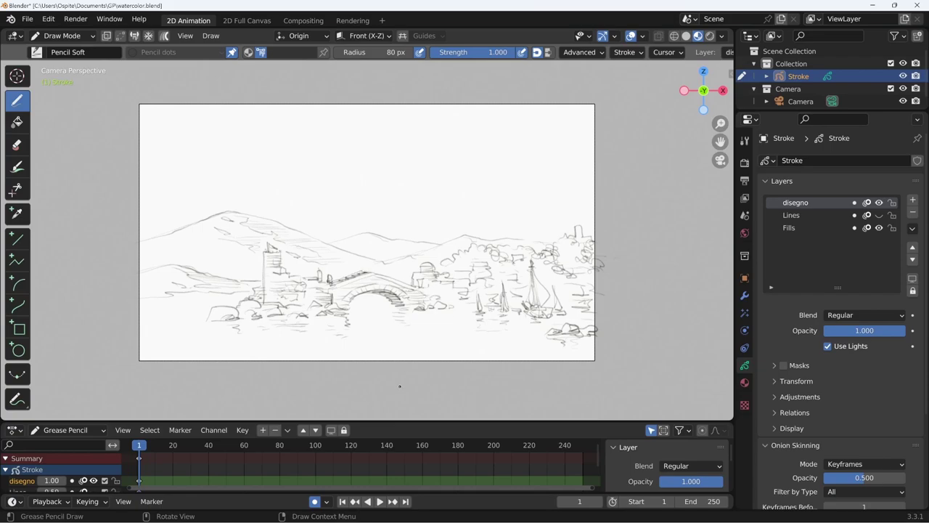
{"action": "left_click", "coordinate": [913, 200]}
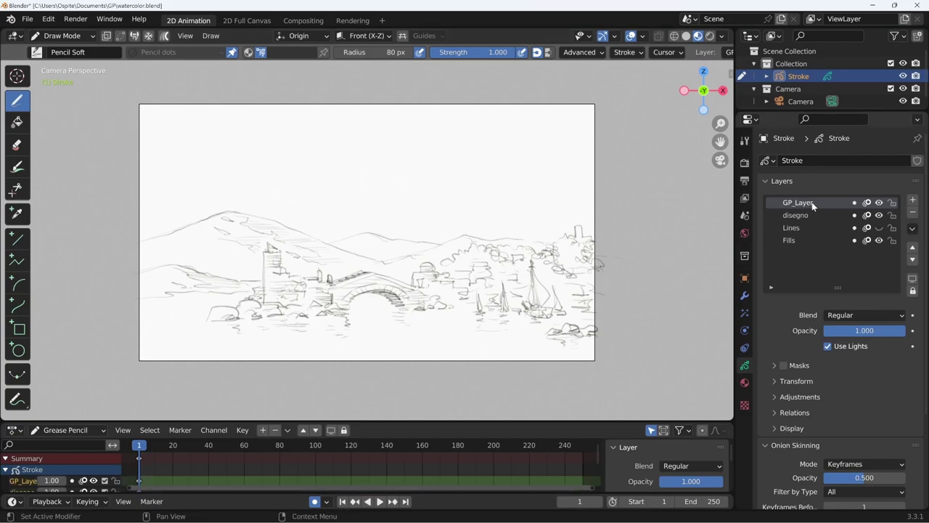
{"action": "left_click", "coordinate": [913, 259]}
{"action": "type", "text": "colore"}
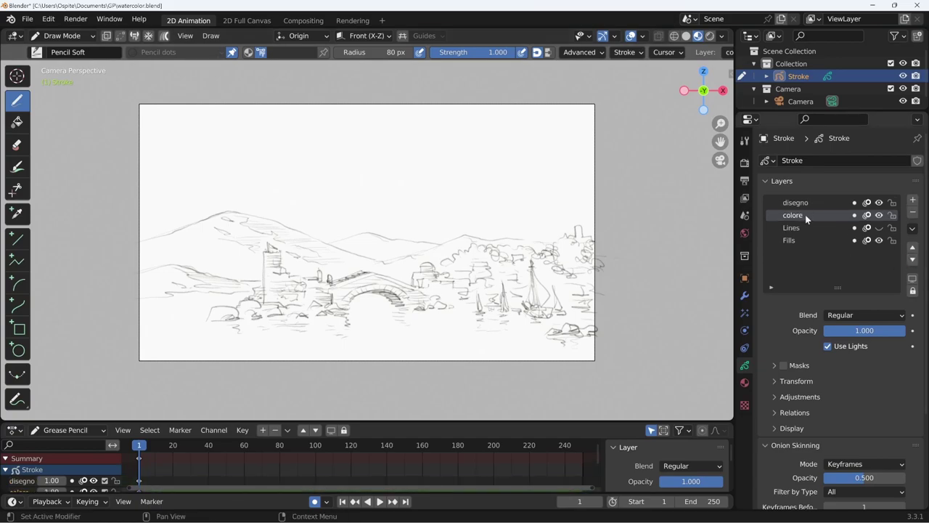
{"action": "left_click", "coordinate": [36, 52]}
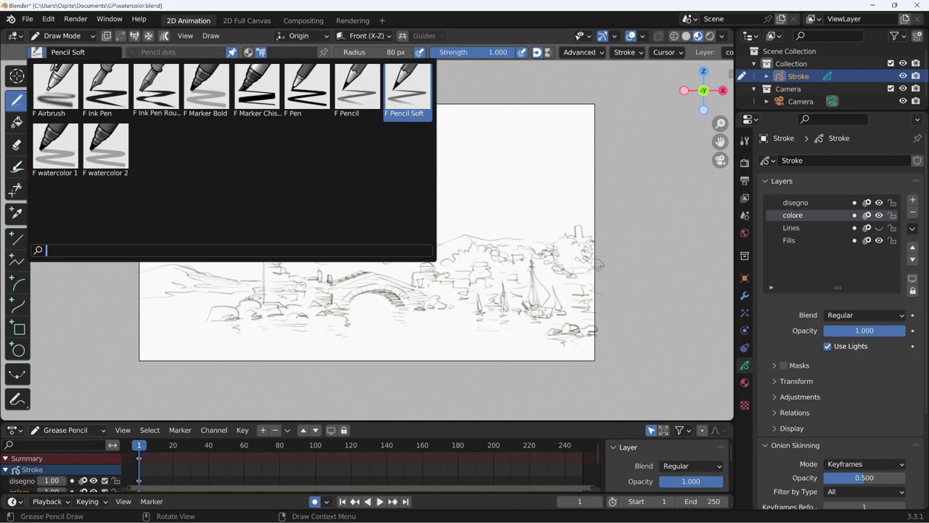
{"action": "left_click", "coordinate": [106, 154]}
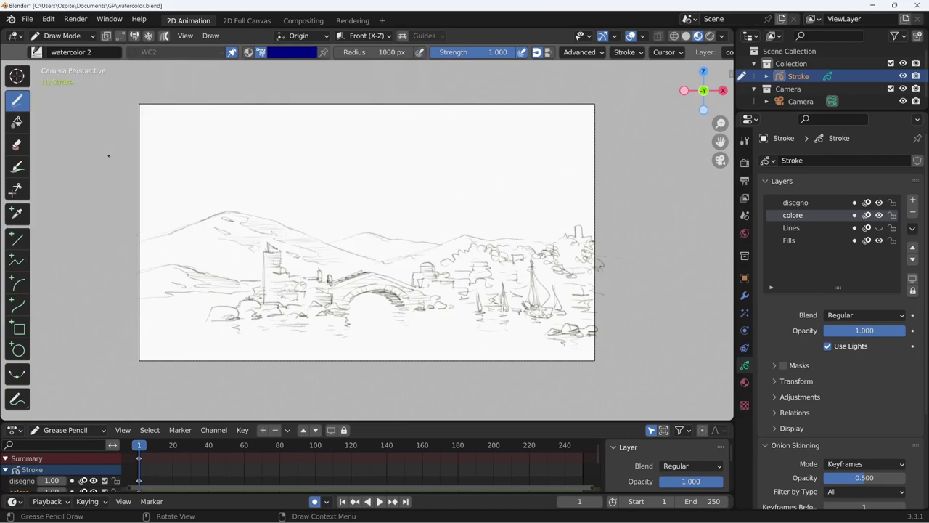
- Set the brush colour to a slightly darker cyan and the radius to 2000 px
{"action": "left_click", "coordinate": [291, 53]}
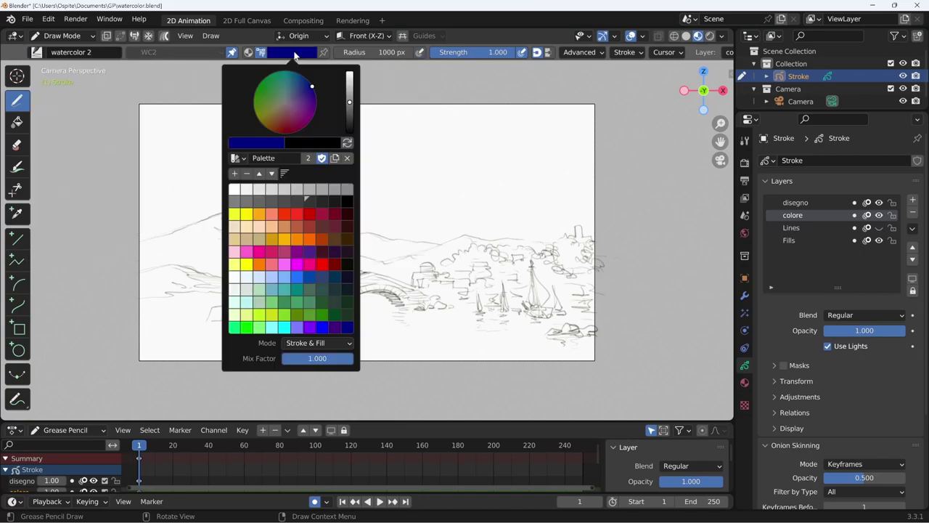
{"action": "left_click", "coordinate": [283, 328]}
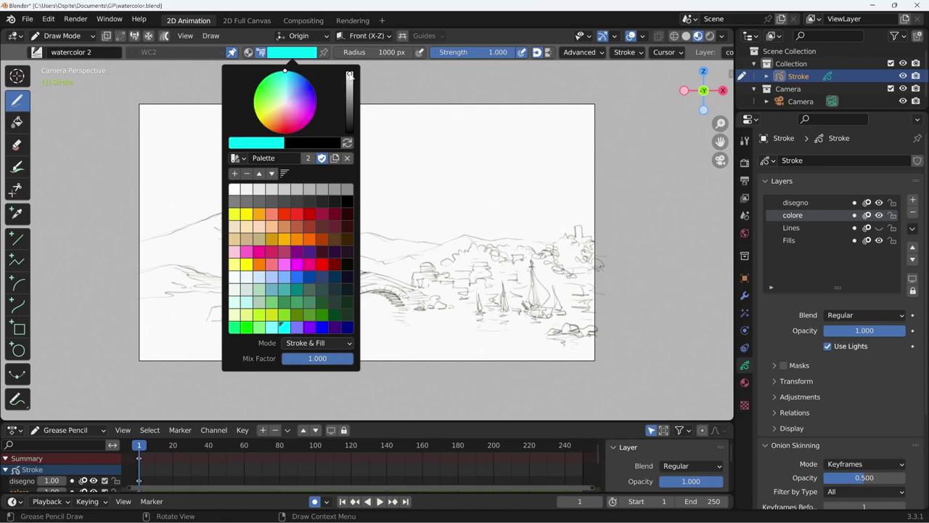
{"action": "left_click_drag", "start_coordinate": [349, 104], "coordinate": [349, 77]}
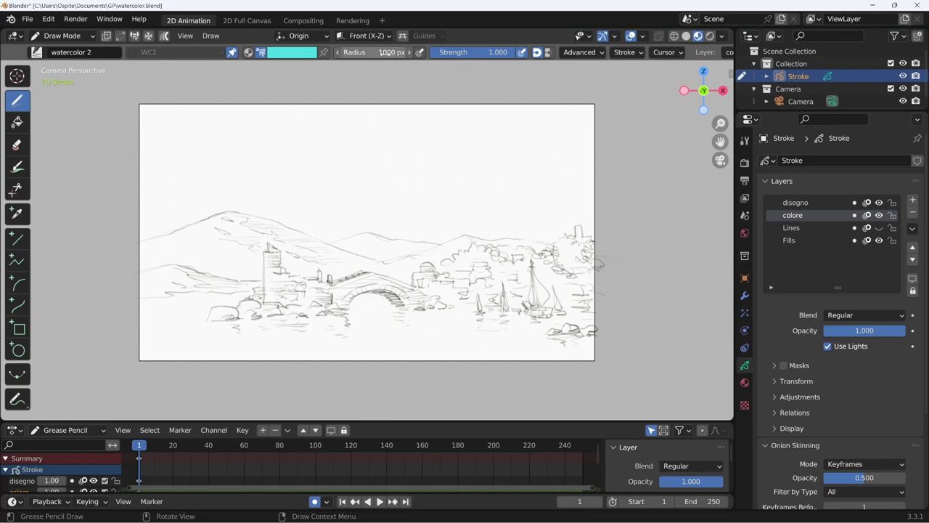
{"action": "left_click", "coordinate": [392, 52]}
{"action": "type", "text": "2000"}
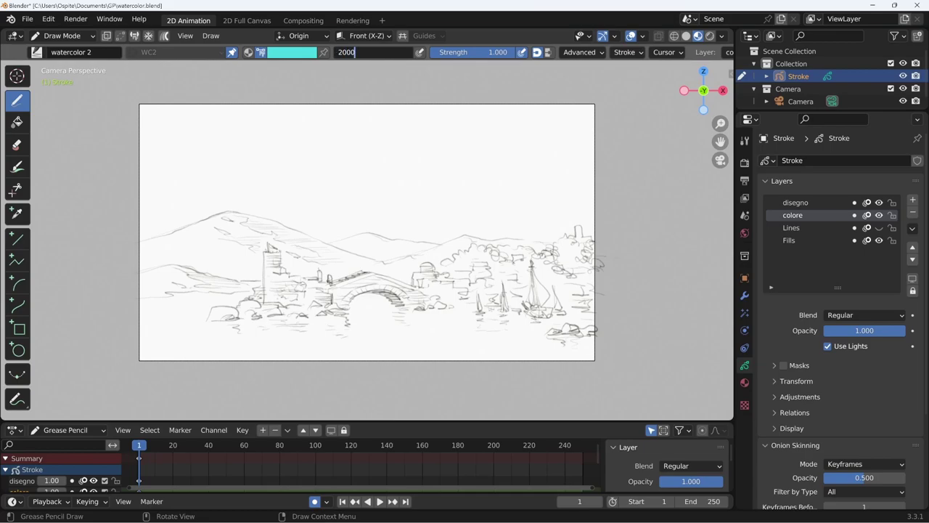
{"action": "key", "text": "Return"}
- Paint a broad cyan wash across the sky, undoing and repainting until it covers the top
{"action": "left_click_drag", "start_coordinate": [152, 120], "coordinate": [467, 166]}
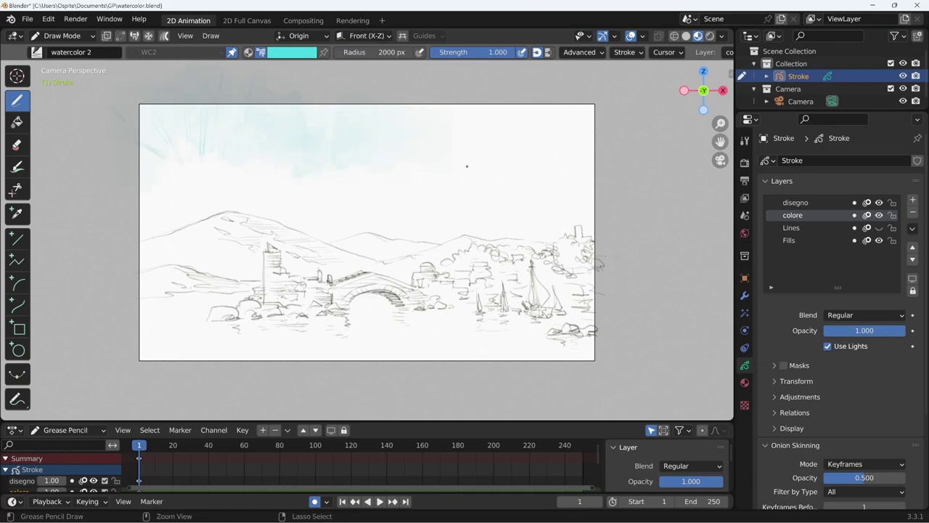
{"action": "key", "text": "ctrl+z"}
{"action": "left_click_drag", "start_coordinate": [145, 123], "coordinate": [559, 146]}
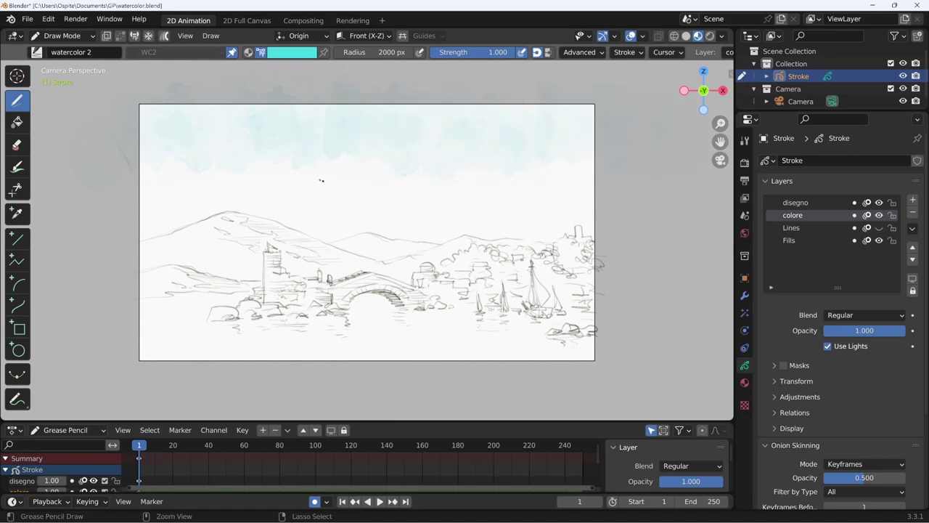
{"action": "key", "text": "ctrl+z"}
{"action": "left_click_drag", "start_coordinate": [108, 149], "coordinate": [634, 202]}
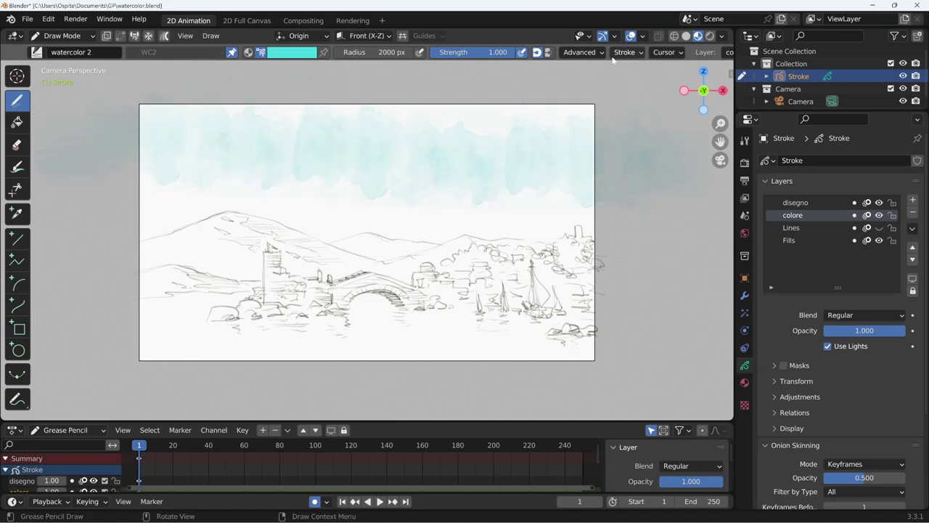
{"action": "left_click", "coordinate": [642, 56]}
- Paint a faint blue-lavender tint across the sky in blue at strength 0.388
{"action": "left_click", "coordinate": [299, 57]}
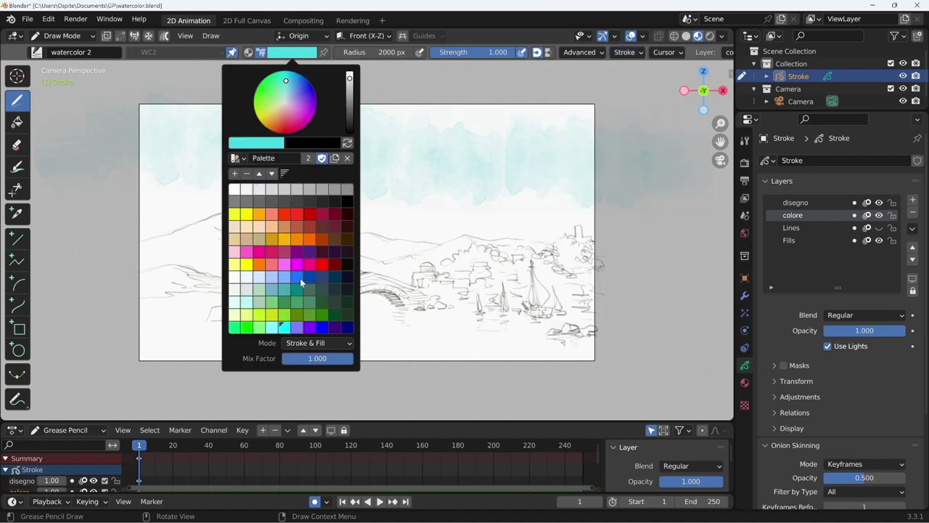
{"action": "left_click", "coordinate": [299, 278]}
{"action": "left_click_drag", "start_coordinate": [504, 53], "coordinate": [462, 52]}
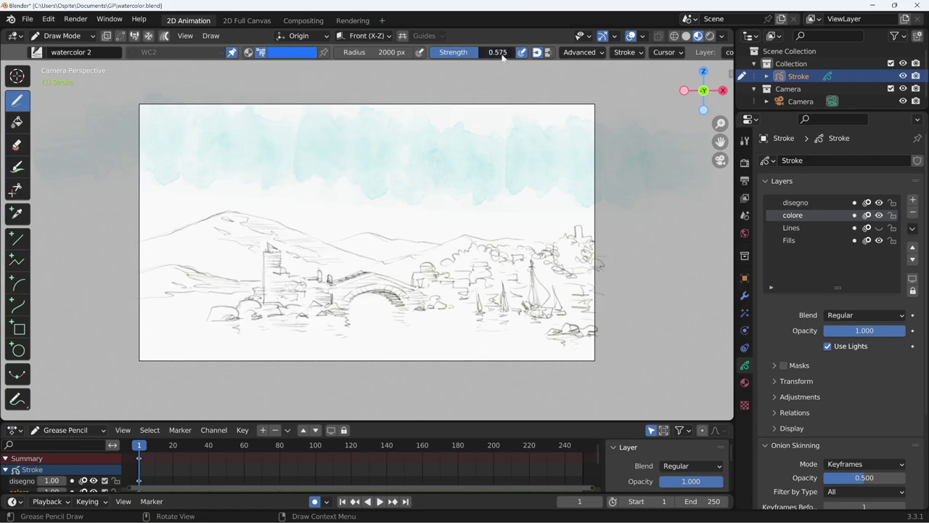
{"action": "mouse_move", "coordinate": [354, 109]}
{"action": "left_mouse_down"}
{"action": "mouse_move", "coordinate": [492, 120]}
{"action": "mouse_move", "coordinate": [713, 117]}
{"action": "left_mouse_up"}
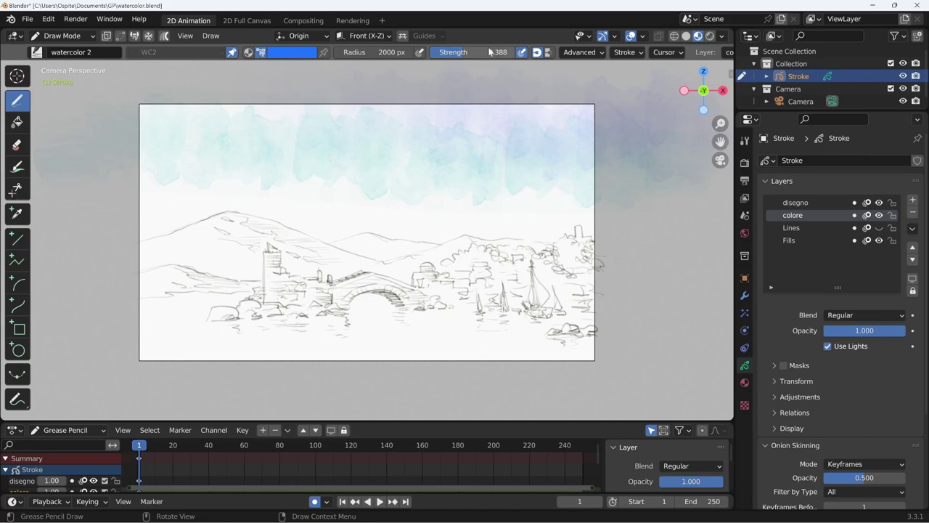
- Switch the brush colour back to cyan and set the radius to 1000 px
{"action": "left_click", "coordinate": [285, 55]}
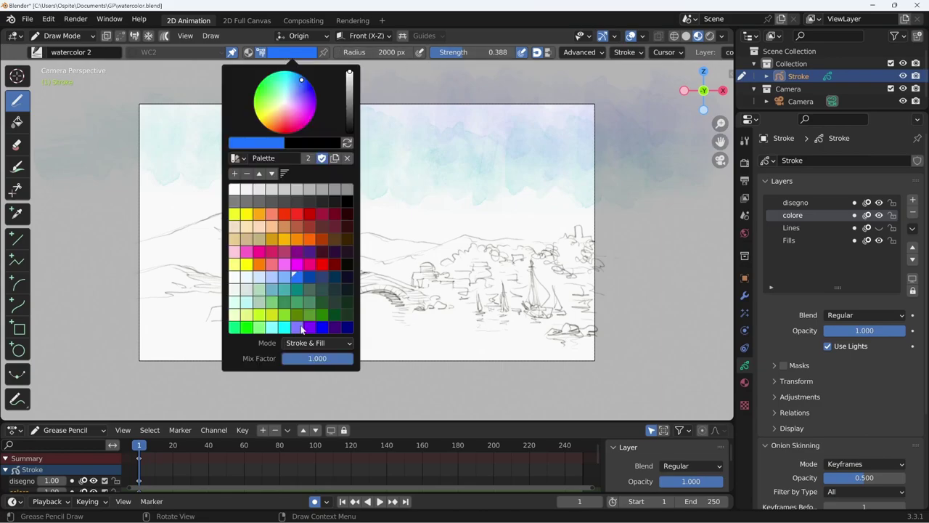
{"action": "left_click", "coordinate": [272, 328]}
{"action": "left_click", "coordinate": [374, 53]}
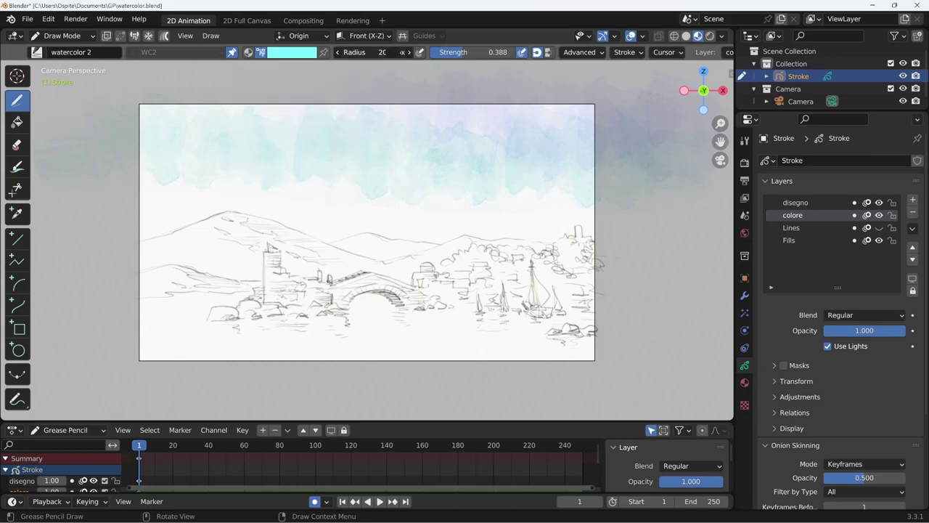
{"action": "type", "text": "1000"}
{"action": "key", "text": "Return"}
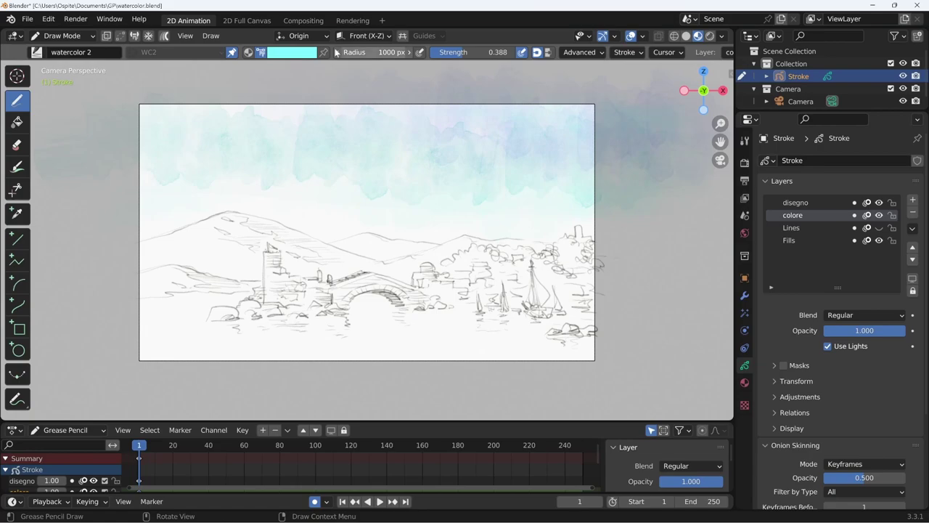
- Raise strength to 0.567 and add a bluish-purple tint to the upper-left sky in blue
{"action": "left_click", "coordinate": [295, 52]}
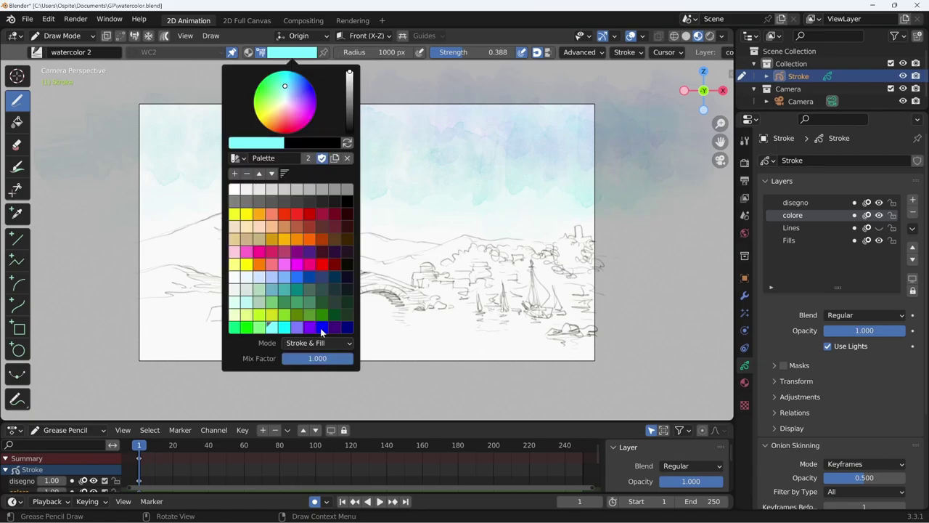
{"action": "left_click", "coordinate": [321, 331]}
{"action": "left_click_drag", "start_coordinate": [458, 113], "coordinate": [661, 117]}
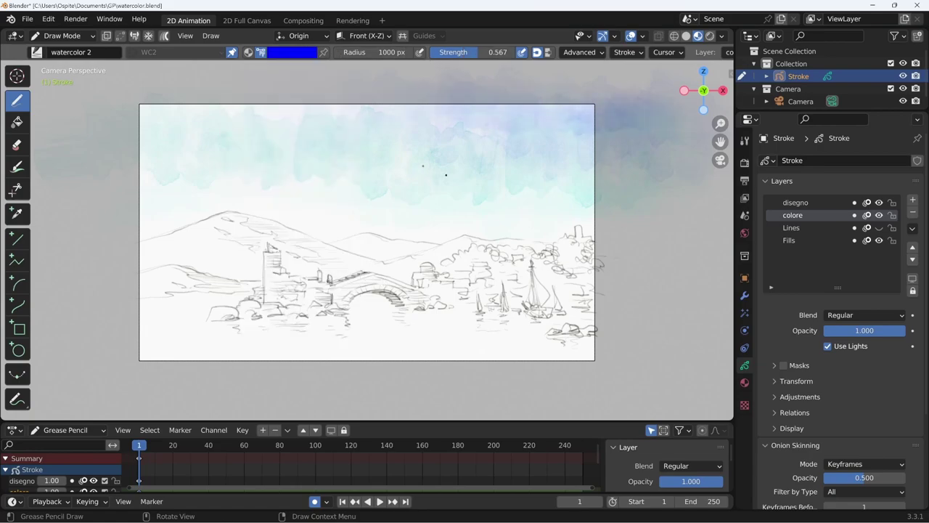
{"action": "left_click_drag", "start_coordinate": [269, 100], "coordinate": [287, 95]}
- Try a mid-blue wash along the canvas bottom at 500 px radius, then undo it
{"action": "left_click", "coordinate": [300, 53]}
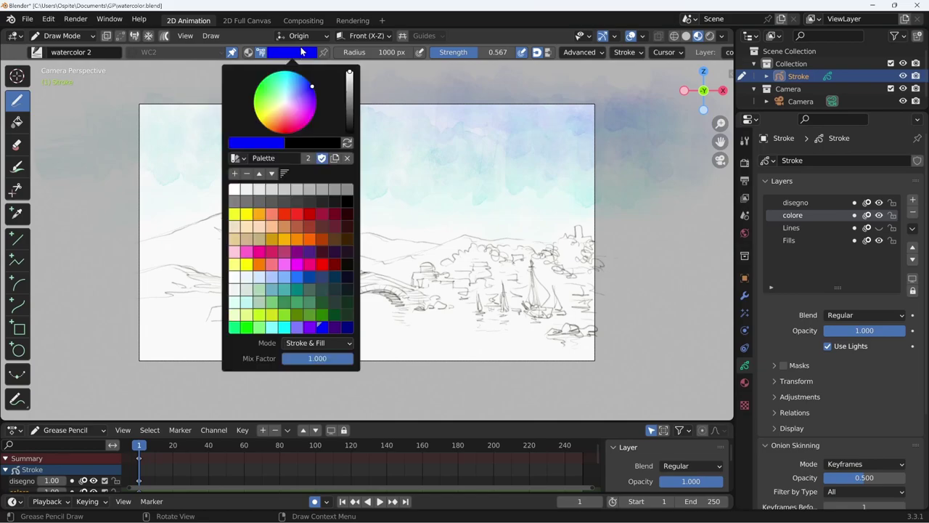
{"action": "left_click", "coordinate": [310, 281]}
{"action": "left_click", "coordinate": [374, 53]}
{"action": "type", "text": "5"}
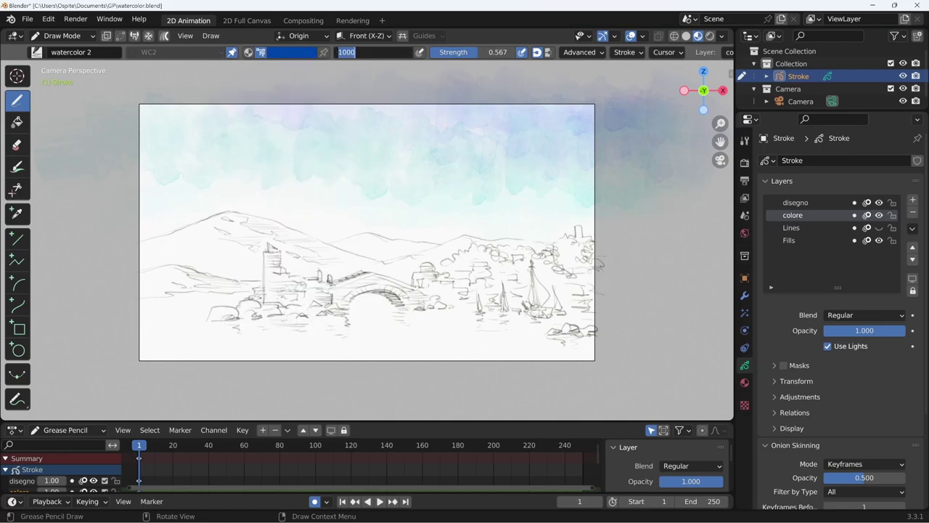
{"action": "type", "text": "00"}
{"action": "key", "text": "Return"}
{"action": "left_click_drag", "start_coordinate": [125, 357], "coordinate": [682, 360]}
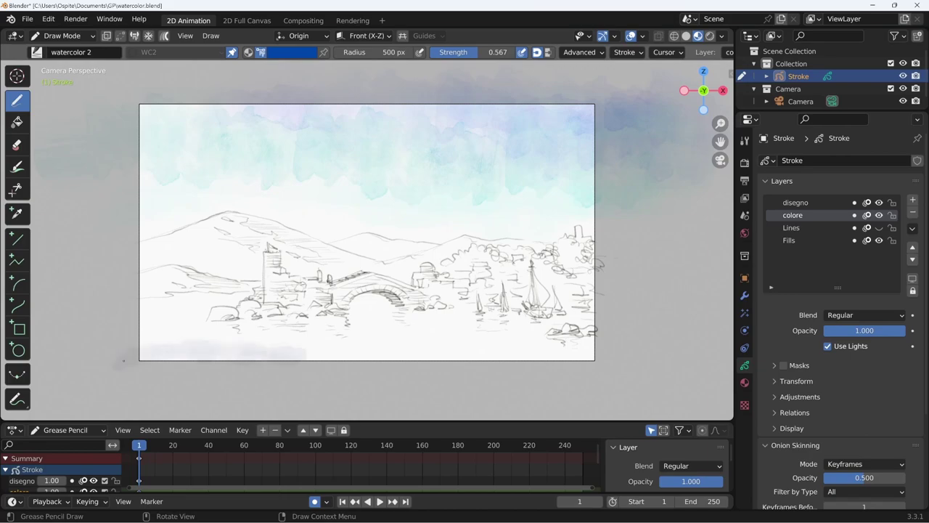
{"action": "key", "text": "ctrl+z"}
- Repaint the bottom wash at 1000 px, from the bottom-left corner across the whole edge
{"action": "left_click", "coordinate": [374, 52]}
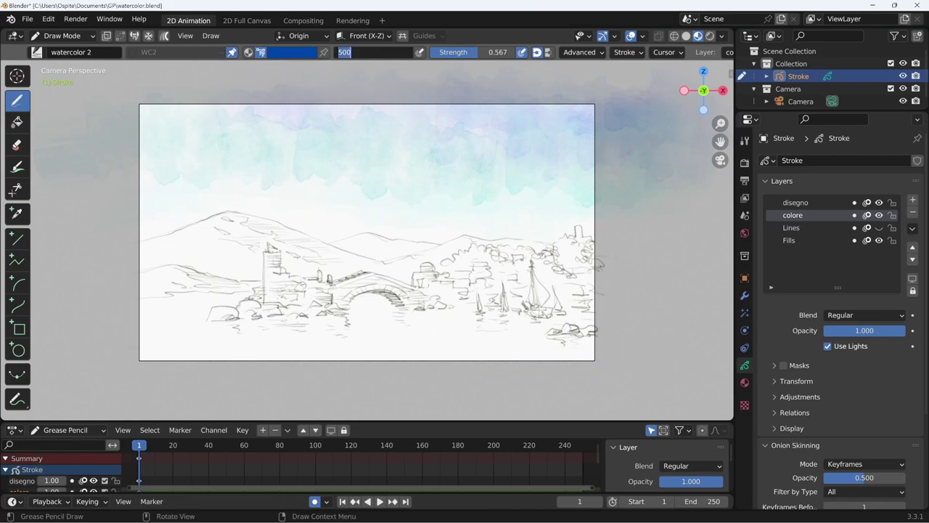
{"action": "type", "text": "1000"}
{"action": "key", "text": "Return"}
{"action": "left_click_drag", "start_coordinate": [142, 363], "coordinate": [210, 335]}
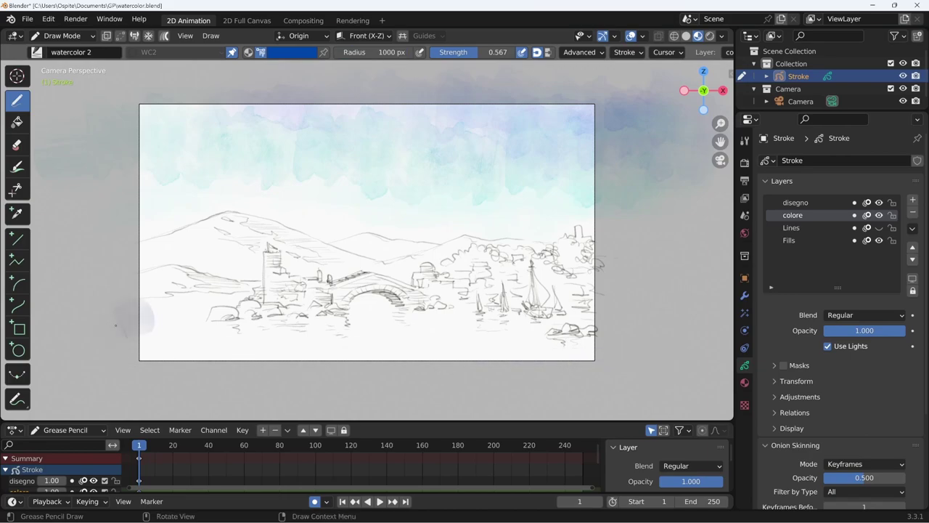
{"action": "left_click_drag", "start_coordinate": [100, 353], "coordinate": [672, 359]}
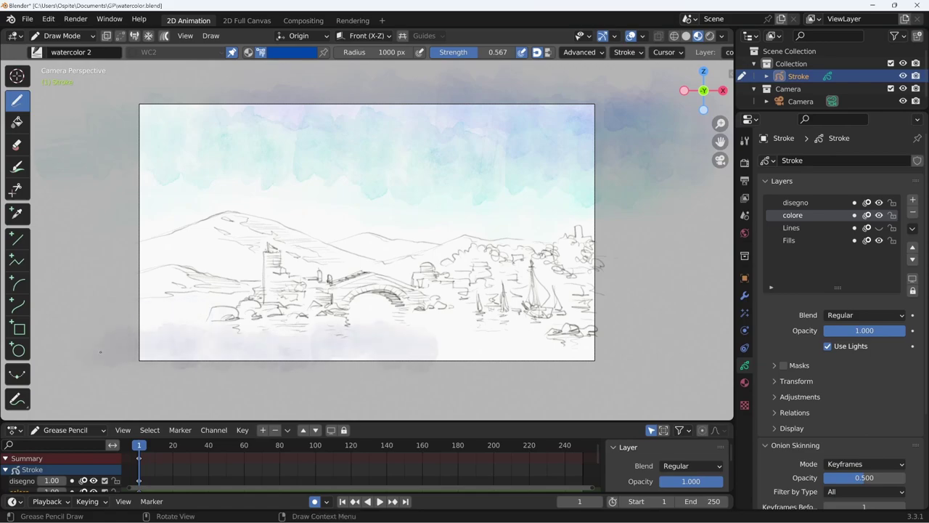
- Switch to the watercolor 1 brush in blue with strength 0.486
{"action": "left_click", "coordinate": [40, 55]}
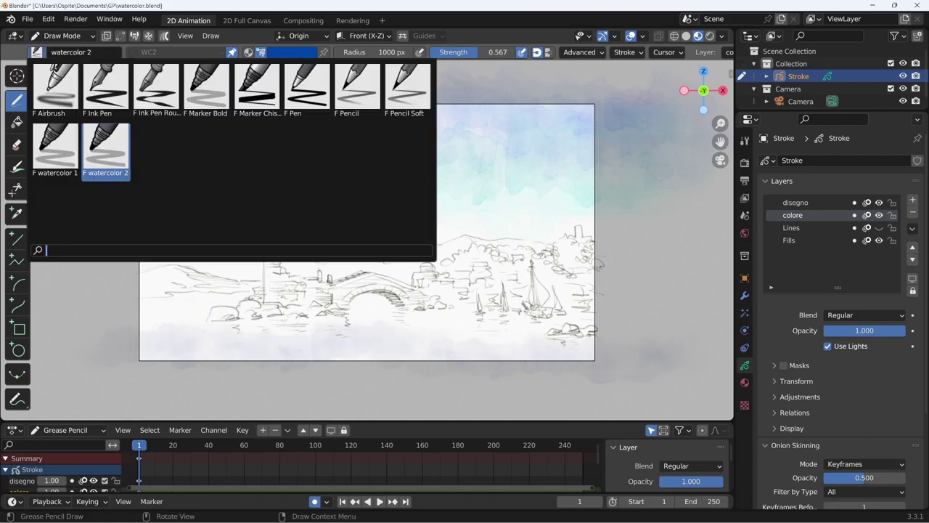
{"action": "left_click", "coordinate": [56, 149]}
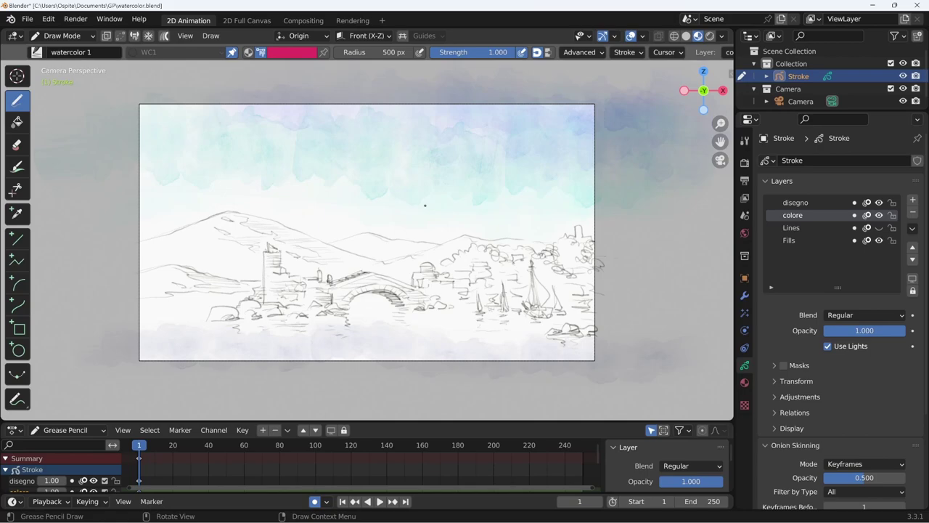
{"action": "left_click", "coordinate": [282, 53]}
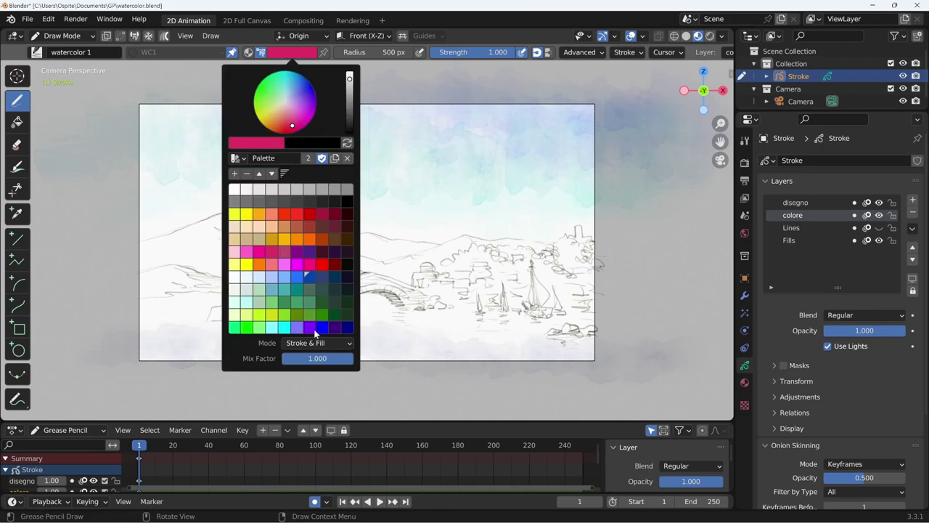
{"action": "left_click", "coordinate": [339, 330]}
{"action": "left_click_drag", "start_coordinate": [501, 53], "coordinate": [483, 52]}
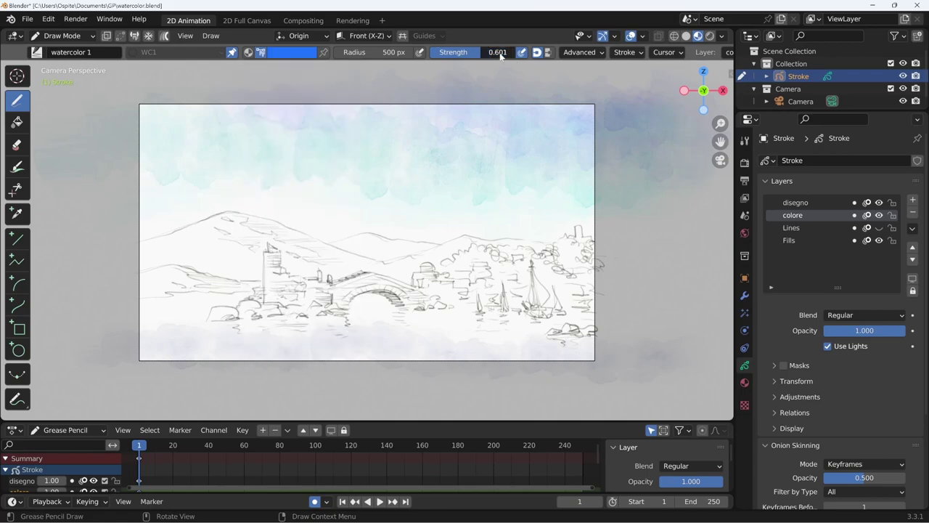
- Undo a test band, enable radius pen pressure, and paint pale lavender strokes across the water
{"action": "left_click_drag", "start_coordinate": [301, 231], "coordinate": [555, 232]}
{"action": "key", "text": "ctrl+z"}
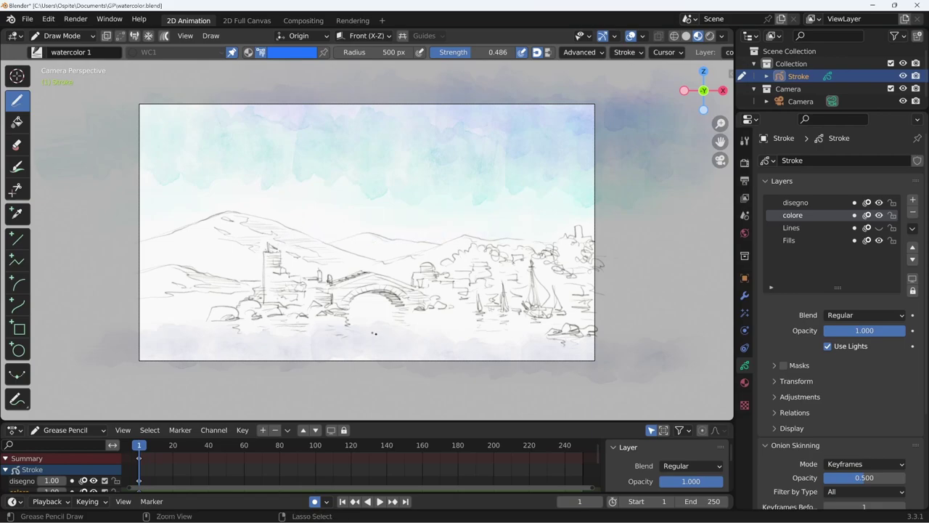
{"action": "left_click", "coordinate": [419, 53]}
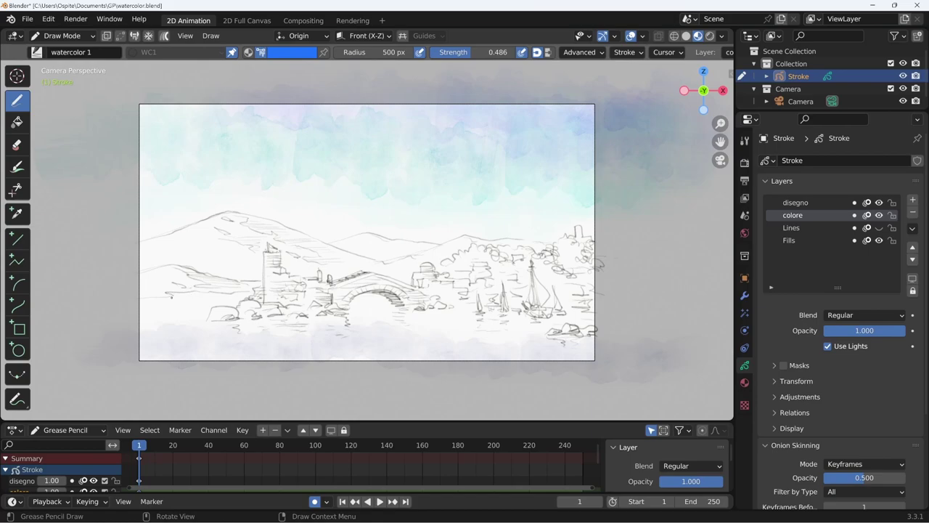
{"action": "mouse_move", "coordinate": [168, 319]}
{"action": "left_mouse_down"}
{"action": "mouse_move", "coordinate": [212, 335]}
{"action": "mouse_move", "coordinate": [396, 321]}
{"action": "mouse_move", "coordinate": [403, 337]}
{"action": "left_mouse_up"}
{"action": "left_click_drag", "start_coordinate": [349, 348], "coordinate": [536, 356]}
{"action": "left_click", "coordinate": [293, 52]}
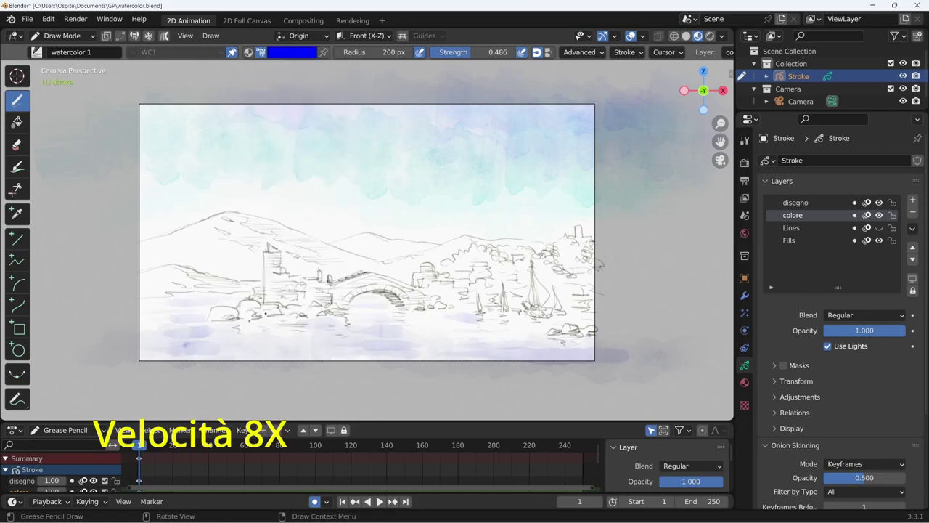
- Add strokes along the bottom and a lavender wash over the left hills toward the bridge
{"action": "left_click_drag", "start_coordinate": [140, 343], "coordinate": [671, 347]}
{"action": "left_click", "coordinate": [292, 52]}
{"action": "left_click_drag", "start_coordinate": [374, 53], "coordinate": [407, 52]}
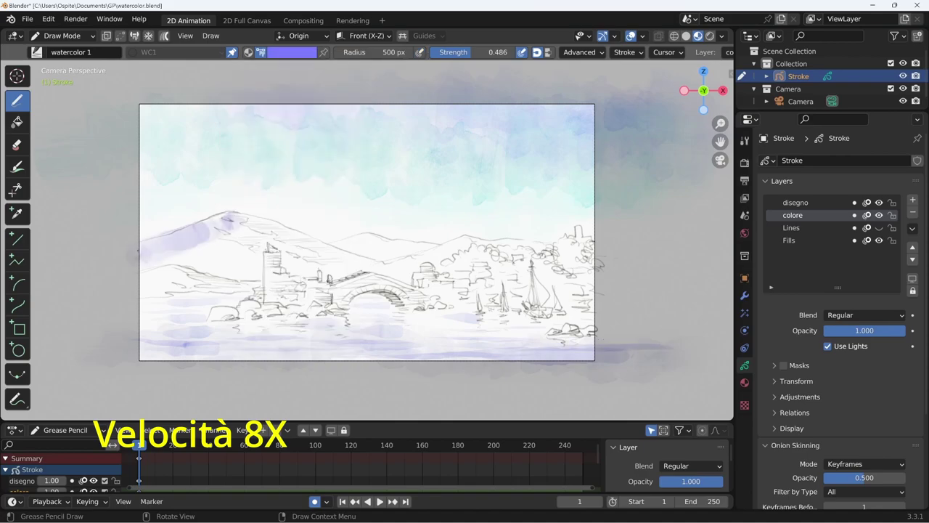
{"action": "left_click_drag", "start_coordinate": [479, 52], "coordinate": [468, 52]}
{"action": "left_click_drag", "start_coordinate": [247, 218], "coordinate": [128, 256]}
{"action": "mouse_move", "coordinate": [363, 236]}
{"action": "left_mouse_down"}
{"action": "mouse_move", "coordinate": [175, 258]}
{"action": "mouse_move", "coordinate": [254, 275]}
{"action": "left_mouse_up"}
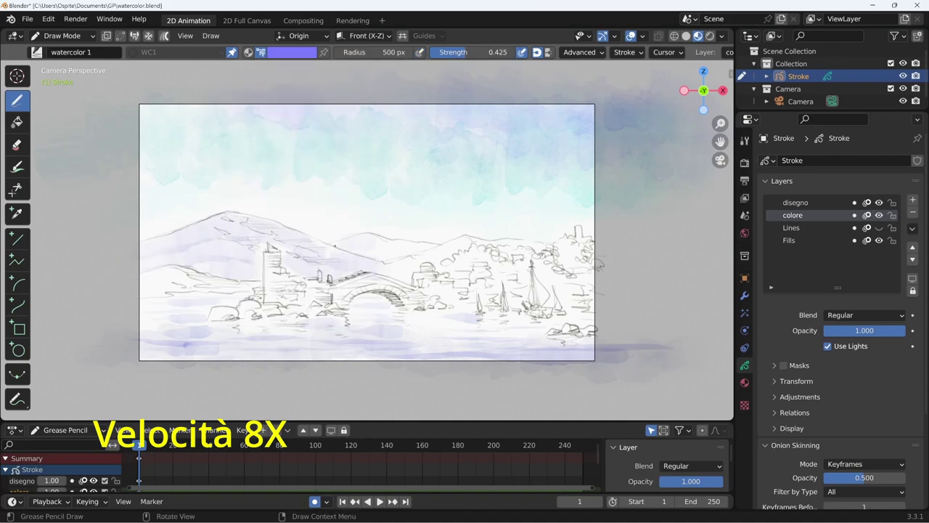
- Wash lavender over the middle hills and darken the hill band behind the bridge
{"action": "left_click_drag", "start_coordinate": [348, 249], "coordinate": [512, 244]}
{"action": "left_click_drag", "start_coordinate": [468, 53], "coordinate": [501, 52]}
{"action": "left_click_drag", "start_coordinate": [392, 53], "coordinate": [386, 52]}
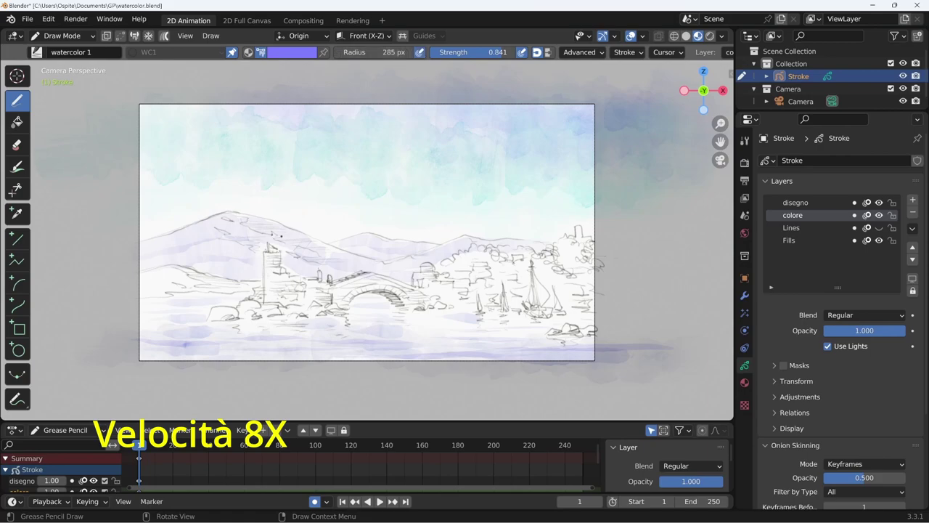
{"action": "left_click_drag", "start_coordinate": [245, 219], "coordinate": [312, 240]}
{"action": "key", "text": "ctrl+z"}
{"action": "left_click_drag", "start_coordinate": [255, 231], "coordinate": [537, 245]}
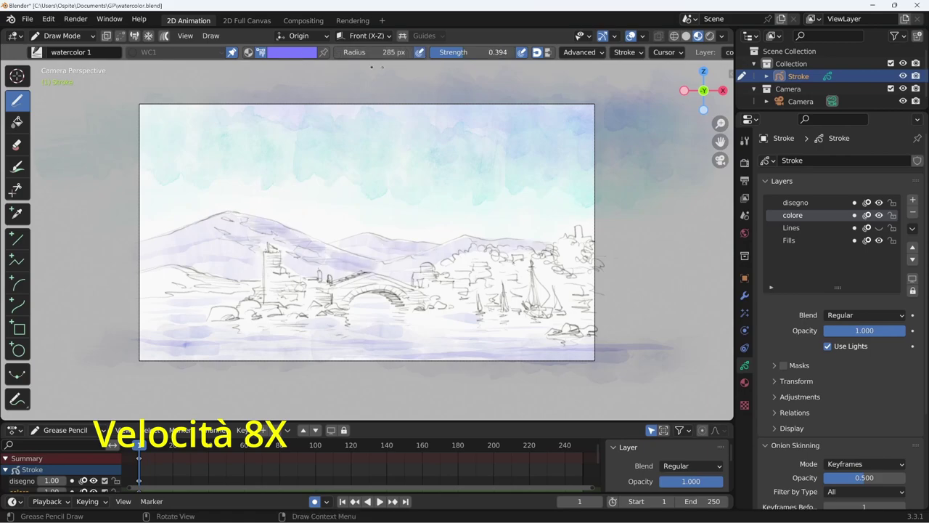
{"action": "left_click_drag", "start_coordinate": [501, 52], "coordinate": [479, 52]}
{"action": "mouse_move", "coordinate": [196, 231]}
{"action": "left_mouse_down"}
{"action": "mouse_move", "coordinate": [276, 218]}
{"action": "mouse_move", "coordinate": [374, 265]}
{"action": "mouse_move", "coordinate": [268, 254]}
{"action": "left_mouse_up"}
{"action": "left_click_drag", "start_coordinate": [377, 258], "coordinate": [545, 246]}
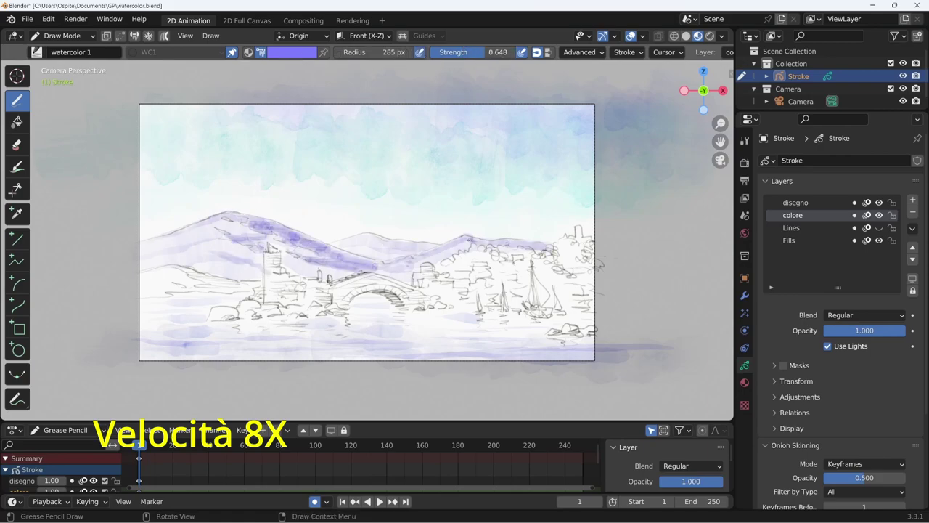
{"action": "left_click_drag", "start_coordinate": [461, 241], "coordinate": [552, 247]}
- Paint a teal wash over the low left hill
{"action": "left_click", "coordinate": [290, 52]}
{"action": "left_click", "coordinate": [327, 239]}
{"action": "left_click_drag", "start_coordinate": [476, 52], "coordinate": [485, 53]}
{"action": "left_click_drag", "start_coordinate": [156, 287], "coordinate": [243, 276]}
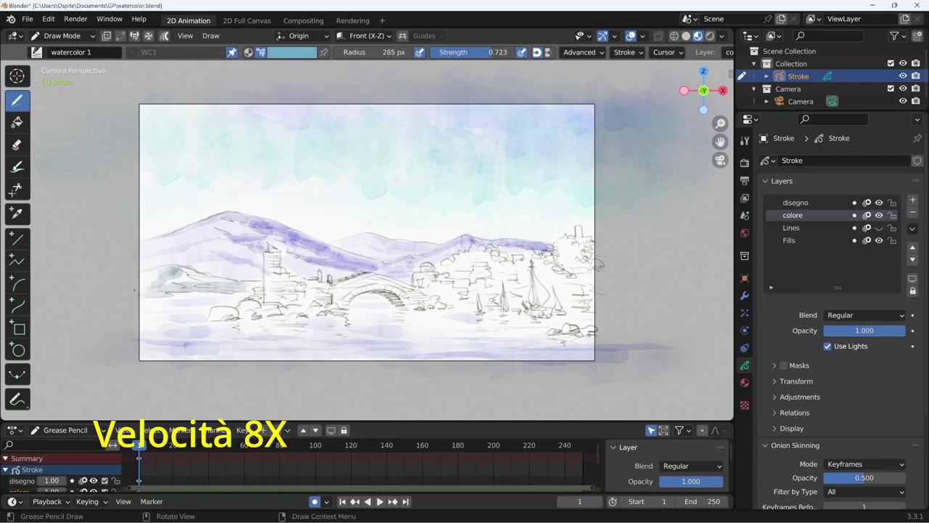
{"action": "left_click_drag", "start_coordinate": [127, 287], "coordinate": [207, 275]}
- Shade the tower, bridge and town in grey with a slightly smaller brush
{"action": "left_click", "coordinate": [292, 52]}
{"action": "left_click", "coordinate": [277, 207]}
{"action": "key", "text": "bracketleft"}
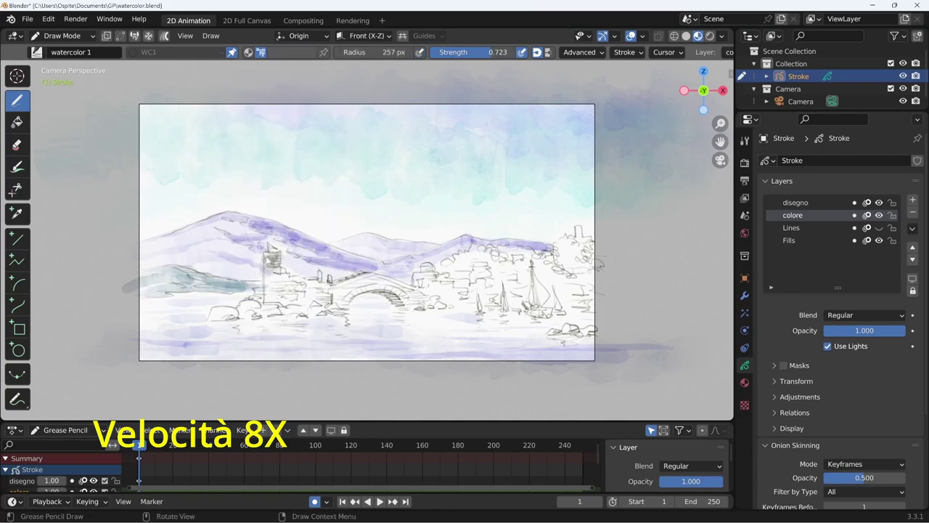
{"action": "left_click_drag", "start_coordinate": [272, 264], "coordinate": [269, 309]}
{"action": "left_click_drag", "start_coordinate": [326, 279], "coordinate": [476, 297]}
{"action": "mouse_move", "coordinate": [280, 279]}
{"action": "left_mouse_down"}
{"action": "mouse_move", "coordinate": [312, 302]}
{"action": "mouse_move", "coordinate": [442, 292]}
{"action": "left_mouse_up"}
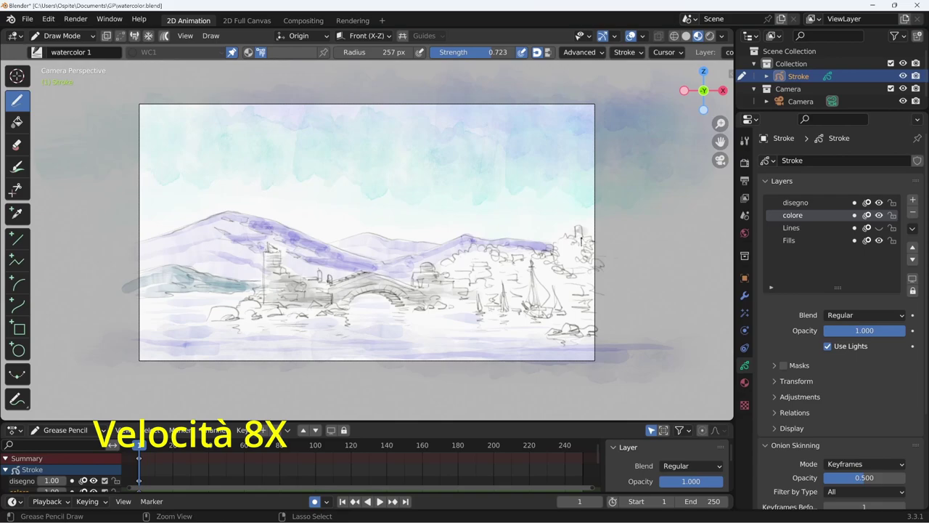
{"action": "left_click_drag", "start_coordinate": [580, 227], "coordinate": [580, 244]}
{"action": "left_click_drag", "start_coordinate": [491, 262], "coordinate": [455, 282]}
- Paint tan over the shore rocks
{"action": "left_click", "coordinate": [291, 52]}
{"action": "left_click", "coordinate": [240, 240]}
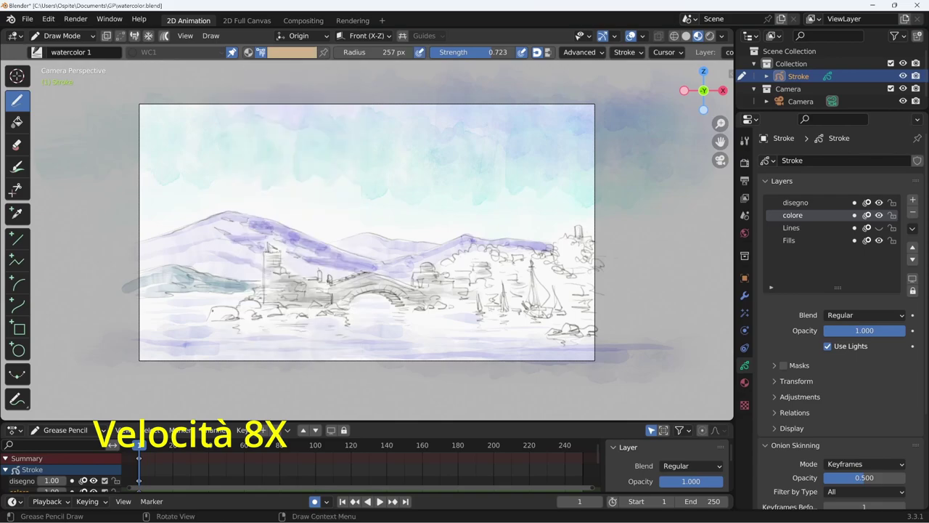
{"action": "left_click_drag", "start_coordinate": [210, 312], "coordinate": [323, 311]}
{"action": "left_click_drag", "start_coordinate": [254, 294], "coordinate": [428, 304]}
{"action": "left_click_drag", "start_coordinate": [559, 330], "coordinate": [632, 312]}
{"action": "left_click_drag", "start_coordinate": [465, 276], "coordinate": [421, 291]}
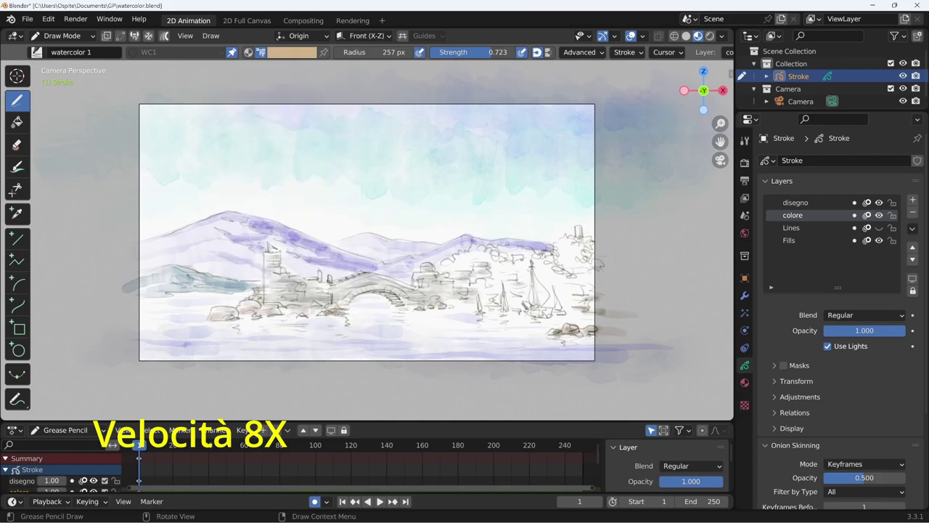
- Dab pink onto the town roofs
{"action": "left_click", "coordinate": [291, 52]}
{"action": "left_click", "coordinate": [291, 181]}
{"action": "left_click_drag", "start_coordinate": [475, 53], "coordinate": [488, 57]}
{"action": "left_click_drag", "start_coordinate": [435, 274], "coordinate": [509, 283]}
- Paint a green stroke on the town hill with the watercolor 2 brush
{"action": "left_click", "coordinate": [291, 52]}
{"action": "left_click", "coordinate": [276, 101]}
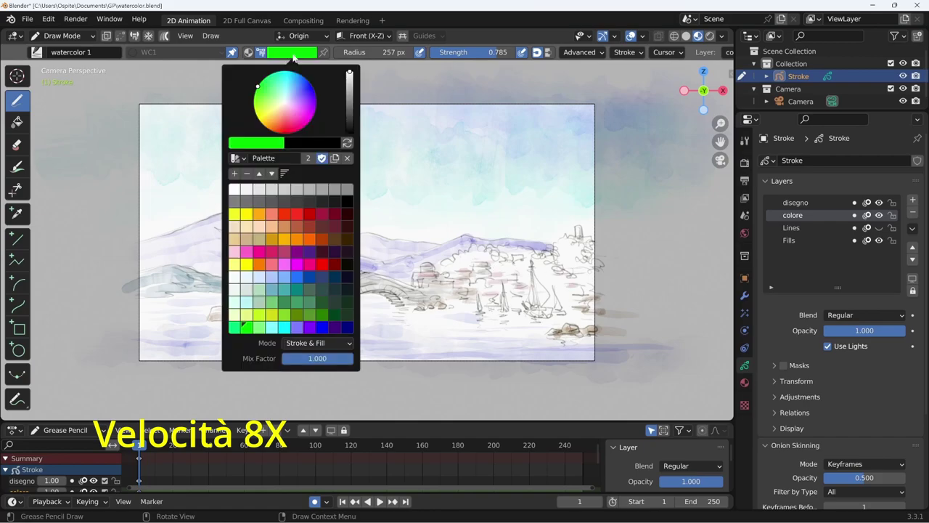
{"action": "left_click", "coordinate": [36, 52]}
{"action": "left_click", "coordinate": [106, 149]}
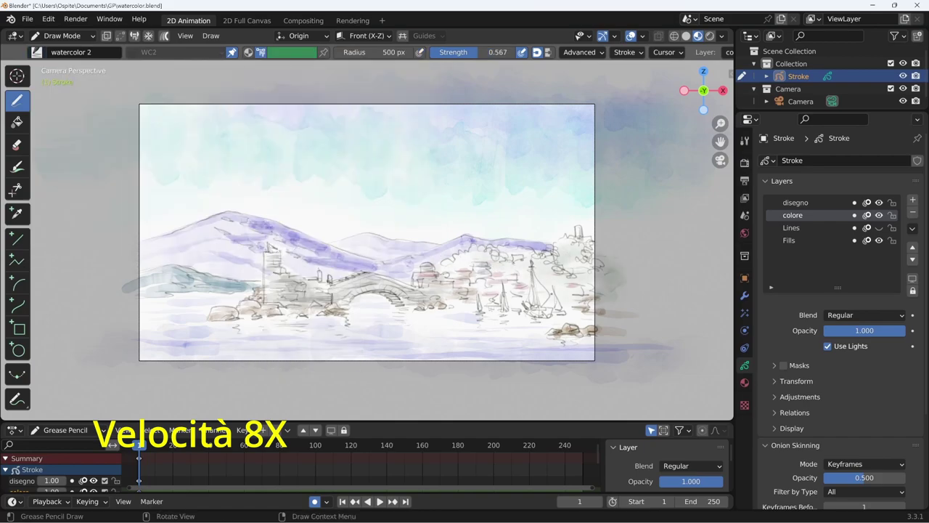
{"action": "left_click_drag", "start_coordinate": [479, 254], "coordinate": [538, 258]}
- Back on watercolor 1, dab darker and bright green foliage over the town hill
{"action": "left_click", "coordinate": [290, 53]}
{"action": "left_click", "coordinate": [291, 181]}
{"action": "left_click", "coordinate": [290, 52]}
{"action": "left_click", "coordinate": [291, 181]}
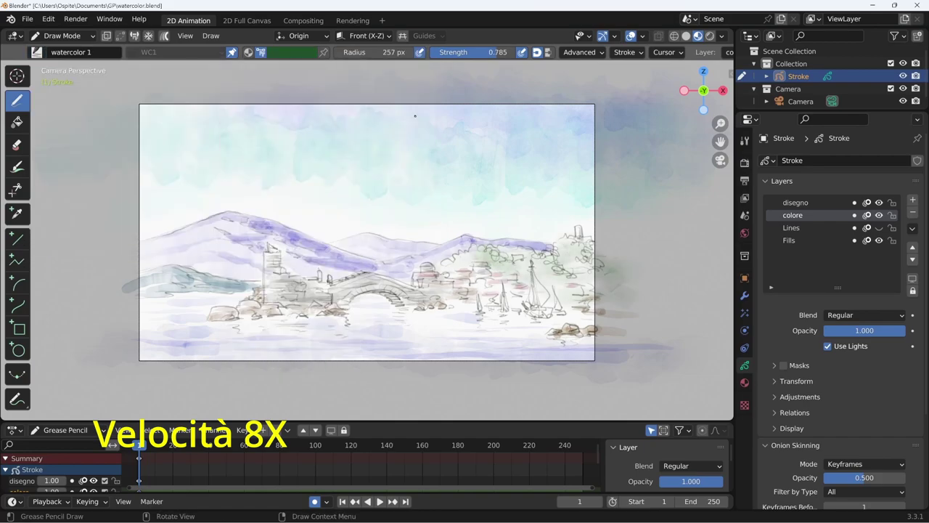
{"action": "mouse_move", "coordinate": [479, 250]}
{"action": "left_mouse_down"}
{"action": "mouse_move", "coordinate": [511, 265]}
{"action": "mouse_move", "coordinate": [580, 246]}
{"action": "left_mouse_up"}
{"action": "left_click_drag", "start_coordinate": [581, 290], "coordinate": [516, 296]}
{"action": "left_click", "coordinate": [290, 53]}
{"action": "left_click", "coordinate": [291, 182]}
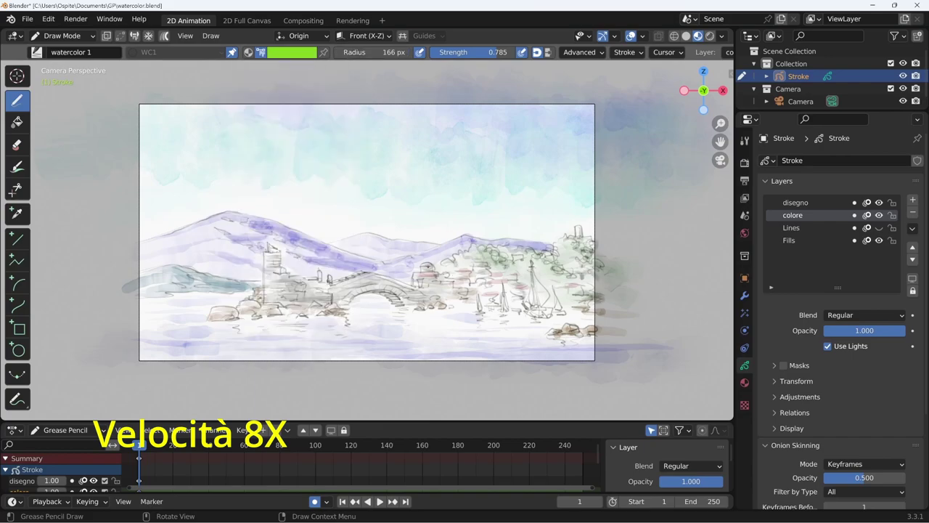
{"action": "left_click_drag", "start_coordinate": [464, 259], "coordinate": [523, 281]}
{"action": "left_click_drag", "start_coordinate": [565, 251], "coordinate": [574, 303]}
{"action": "left_click_drag", "start_coordinate": [283, 302], "coordinate": [265, 303]}
- Paint a small orange-red flag on top of the tower
{"action": "left_click", "coordinate": [290, 52]}
{"action": "left_click", "coordinate": [287, 217]}
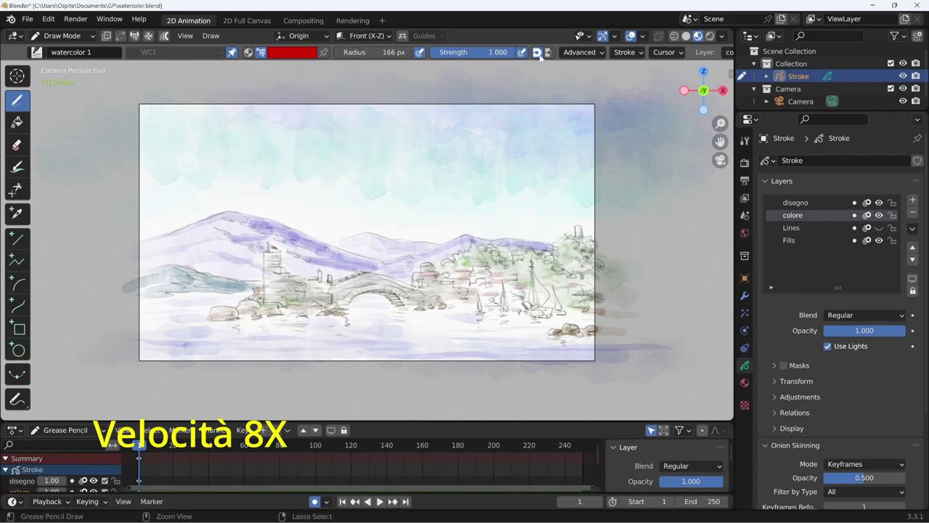
{"action": "left_click", "coordinate": [290, 52]}
{"action": "left_click", "coordinate": [287, 216]}
{"action": "left_click", "coordinate": [271, 247]}
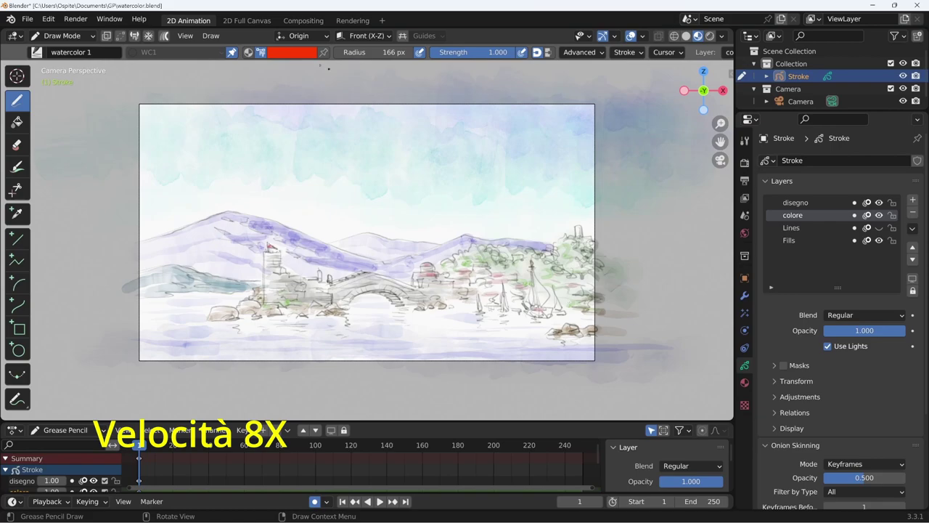
- Colour the boats with red dabs and sails and an orange sail
{"action": "left_click", "coordinate": [290, 52]}
{"action": "left_click_drag", "start_coordinate": [530, 314], "coordinate": [551, 314]}
{"action": "left_click_drag", "start_coordinate": [483, 311], "coordinate": [518, 311]}
{"action": "left_click", "coordinate": [291, 52]}
{"action": "left_click", "coordinate": [287, 217]}
{"action": "mouse_move", "coordinate": [540, 275]}
{"action": "left_mouse_down"}
{"action": "mouse_move", "coordinate": [538, 306]}
{"action": "mouse_move", "coordinate": [504, 308]}
{"action": "mouse_move", "coordinate": [553, 333]}
{"action": "left_mouse_up"}
- Add a new layer above colore and name it riflessi
{"action": "left_click", "coordinate": [912, 199]}
{"action": "double_click", "coordinate": [793, 215]}
{"action": "type", "text": "riflessi"}
{"action": "key", "text": "Return"}
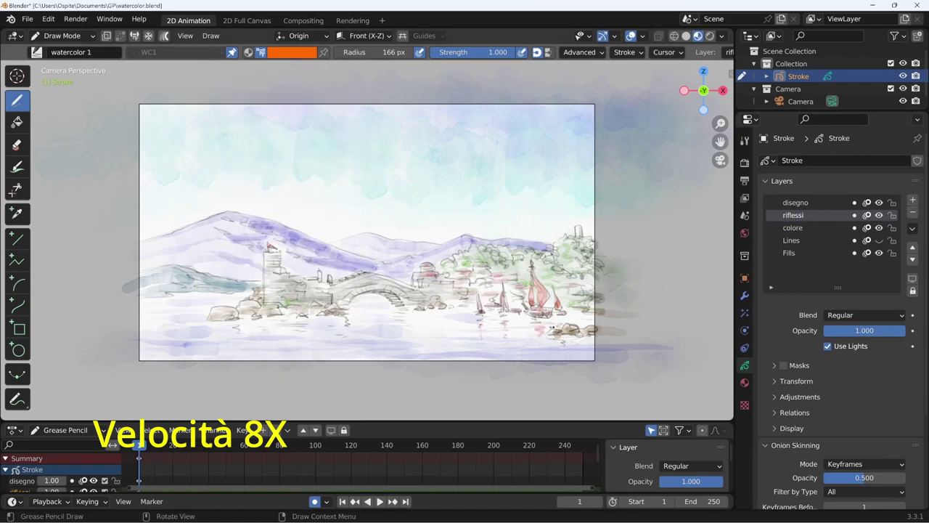
- Paint dark red reflections in the water under the boats, houses and bridge
{"action": "left_click", "coordinate": [290, 52]}
{"action": "left_click", "coordinate": [287, 216]}
{"action": "left_click_drag", "start_coordinate": [497, 316], "coordinate": [406, 311]}
{"action": "left_click_drag", "start_coordinate": [341, 319], "coordinate": [290, 336]}
{"action": "mouse_move", "coordinate": [349, 345]}
{"action": "left_mouse_down"}
{"action": "mouse_move", "coordinate": [261, 322]}
{"action": "mouse_move", "coordinate": [322, 356]}
{"action": "left_mouse_up"}
{"action": "mouse_move", "coordinate": [454, 309]}
{"action": "left_mouse_down"}
{"action": "mouse_move", "coordinate": [427, 327]}
{"action": "mouse_move", "coordinate": [448, 339]}
{"action": "left_mouse_up"}
- Add tan reflections beneath the houses, then pick teal for the brush
{"action": "left_click", "coordinate": [290, 52]}
{"action": "left_click", "coordinate": [328, 276]}
{"action": "left_click_drag", "start_coordinate": [559, 335], "coordinate": [578, 347]}
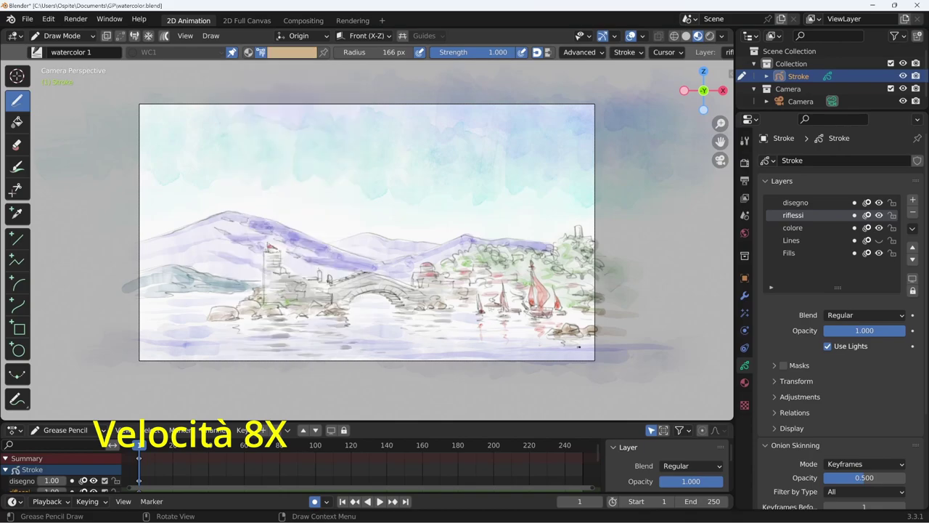
{"action": "left_click", "coordinate": [290, 52]}
{"action": "left_click", "coordinate": [305, 247]}
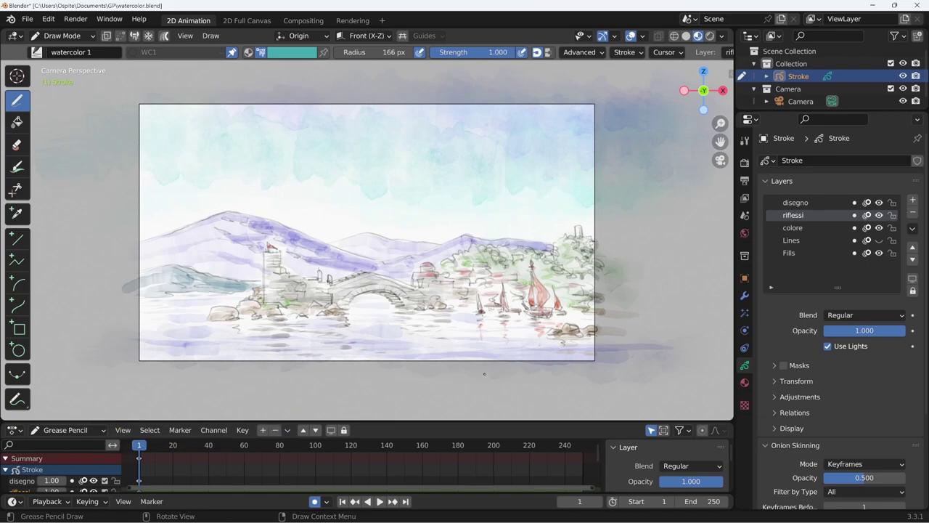
- Set the World Surface colour to a slightly darker, low-saturation warm cream
{"action": "left_click", "coordinate": [745, 233]}
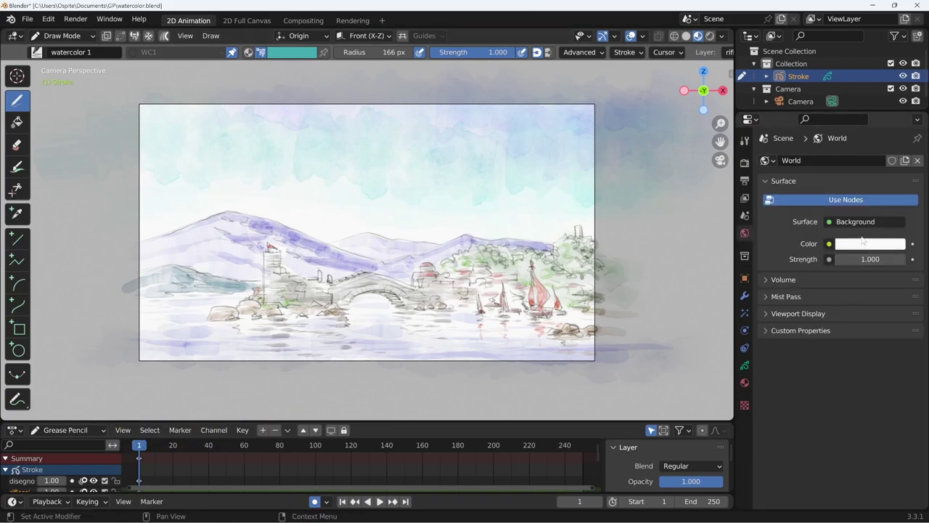
{"action": "left_click", "coordinate": [863, 247]}
{"action": "left_click", "coordinate": [836, 114]}
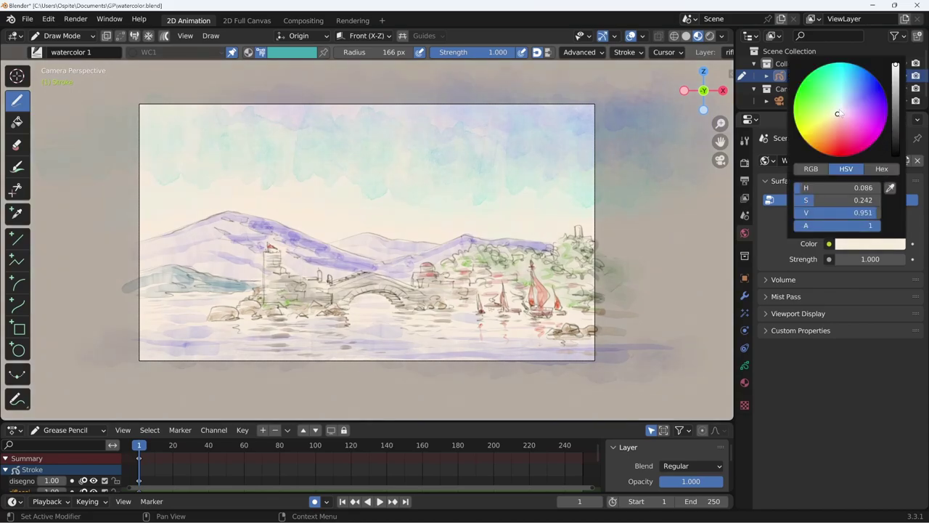
{"action": "left_click_drag", "start_coordinate": [840, 112], "coordinate": [846, 109], "text": "shift"}
{"action": "left_click_drag", "start_coordinate": [898, 67], "coordinate": [896, 71]}
{"action": "mouse_move", "coordinate": [838, 116]}
{"action": "left_mouse_down", "text": "shift"}
{"action": "mouse_move", "coordinate": [811, 204]}
{"action": "mouse_move", "coordinate": [863, 215]}
{"action": "left_mouse_up", "text": "shift"}
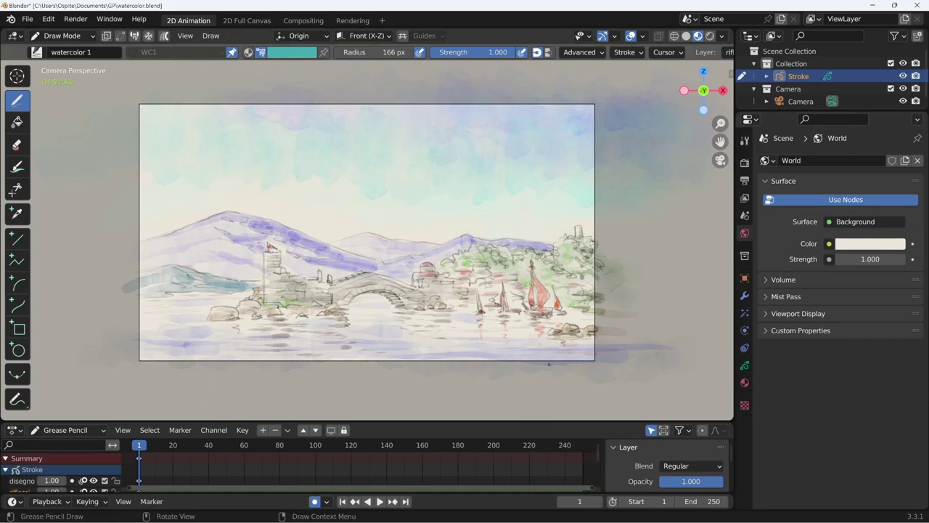
- Add a Noise modifier to the Stroke object and set its Position to 0.05
{"action": "left_click", "coordinate": [745, 296]}
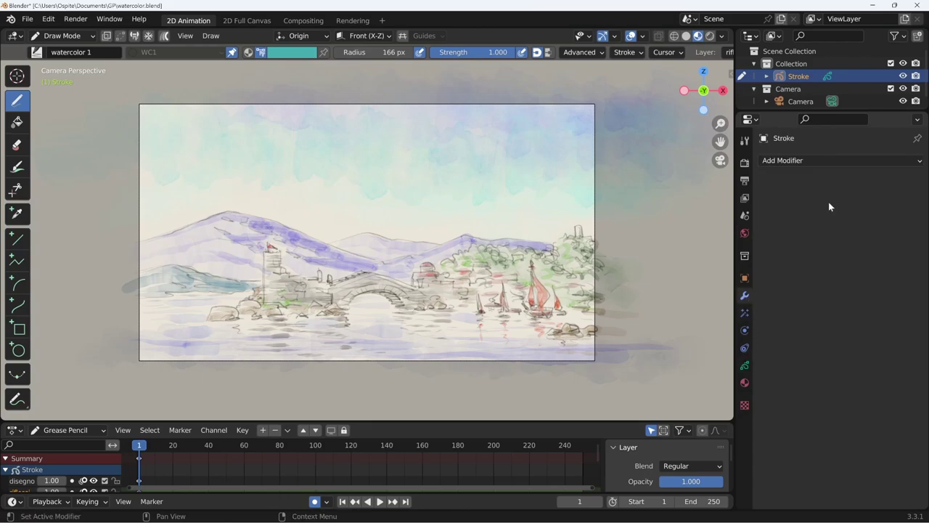
{"action": "left_click", "coordinate": [820, 161]}
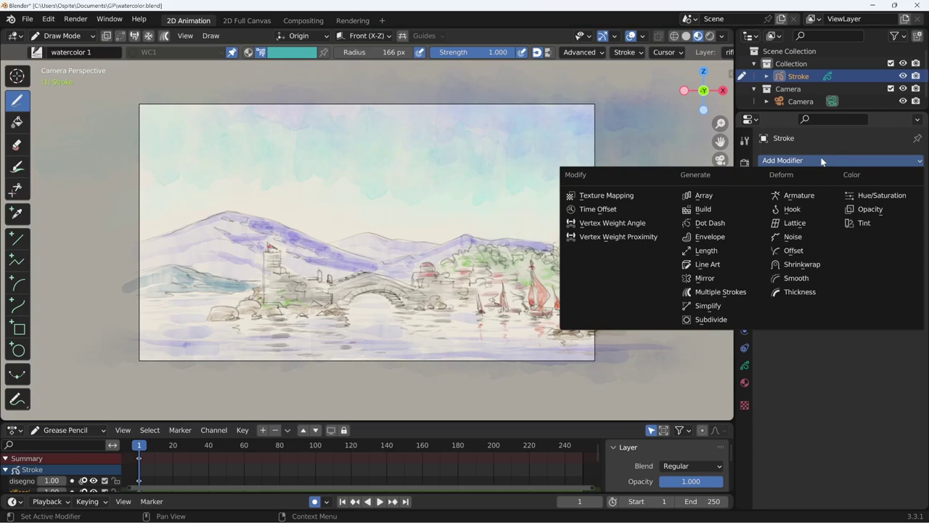
{"action": "left_click", "coordinate": [799, 239]}
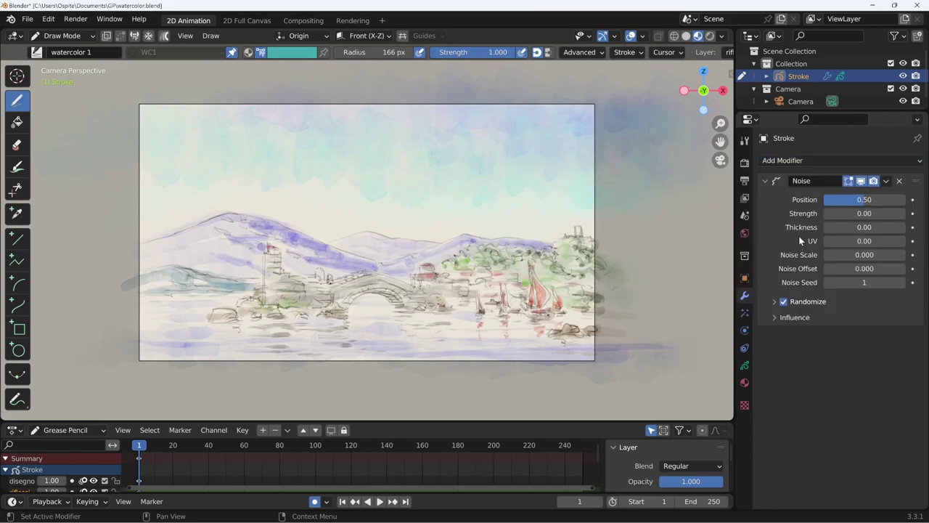
{"action": "left_click", "coordinate": [868, 201]}
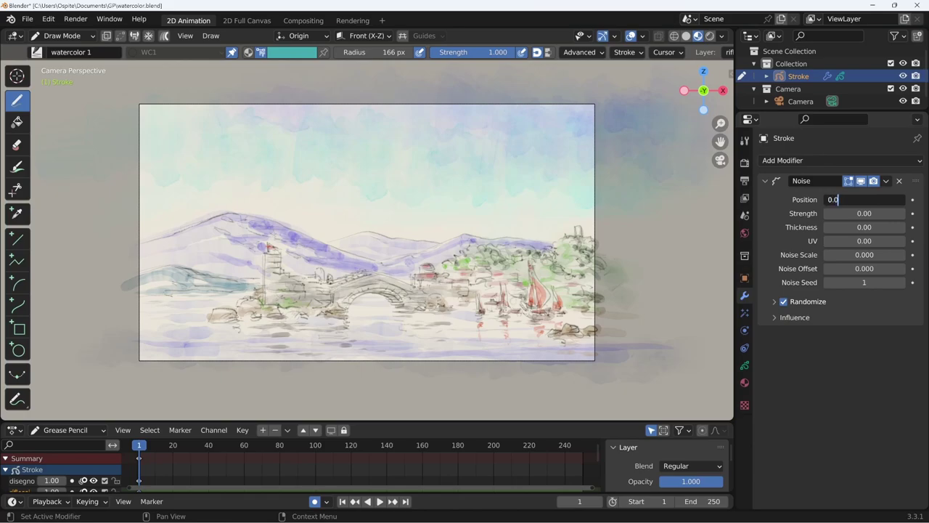
{"action": "type", "text": "1"}
{"action": "key", "text": "Return"}
{"action": "left_click", "coordinate": [871, 200]}
{"action": "type", "text": "0"}
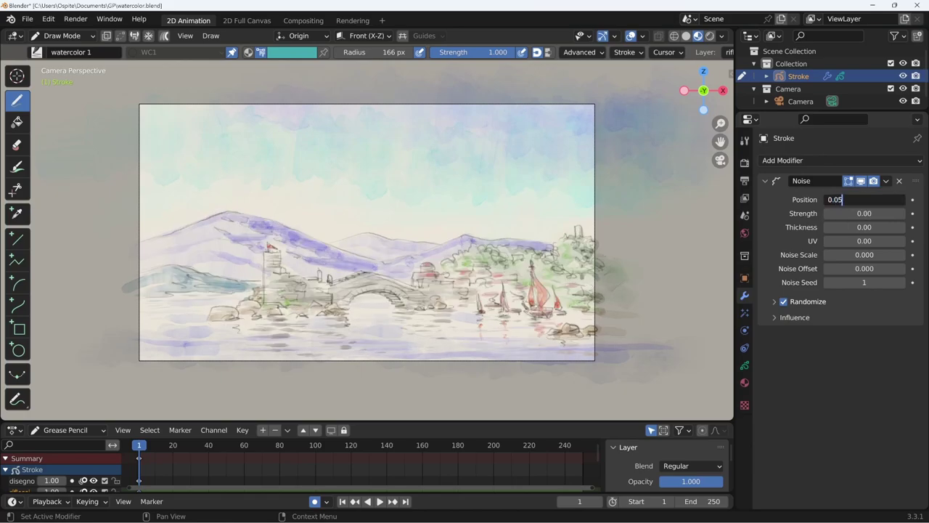
{"action": "key", "text": "Return"}
- Play the animation to preview the wobble and set Noise Strength to 0.05
{"action": "key", "text": "space"}
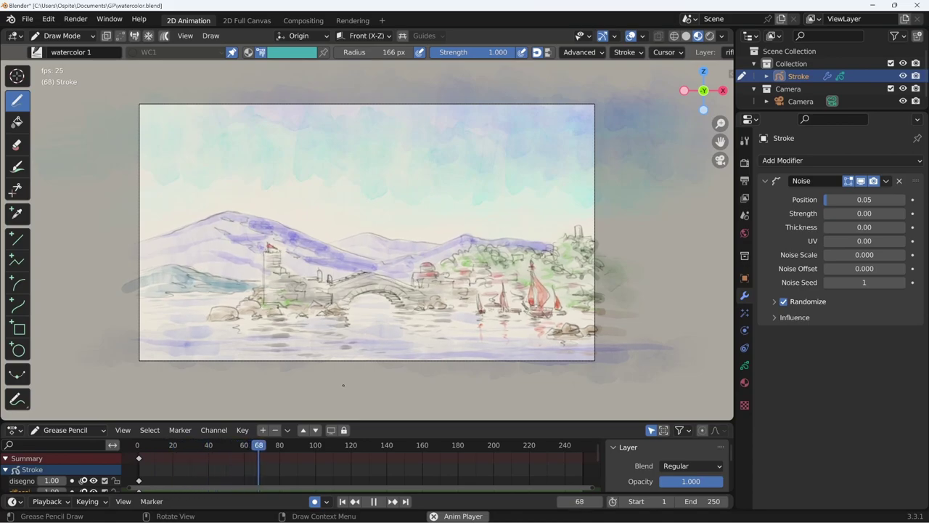
{"action": "left_click", "coordinate": [864, 214]}
{"action": "type", "text": "0.05"}
{"action": "key", "text": "Return"}
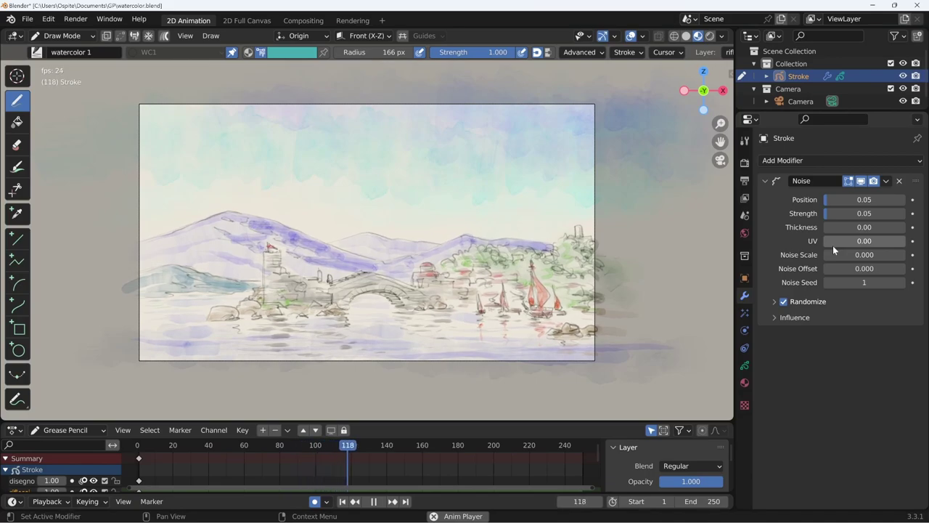
- Try Noise Position values 0.1, 0.5 and 0.1, settle on 0.06, then return to camera view
{"action": "left_click", "coordinate": [871, 201]}
{"action": "type", "text": "0.1"}
{"action": "key", "text": "Return"}
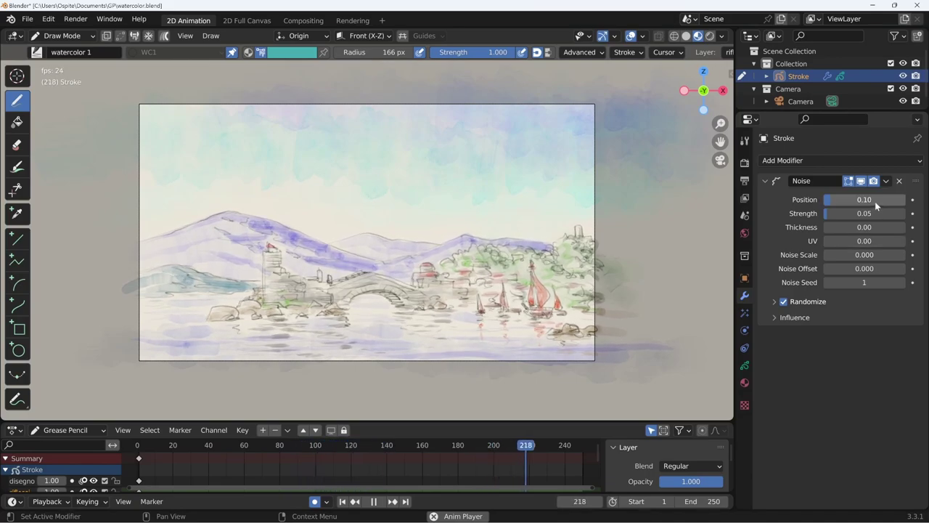
{"action": "left_click", "coordinate": [875, 200]}
{"action": "type", "text": "0.5"}
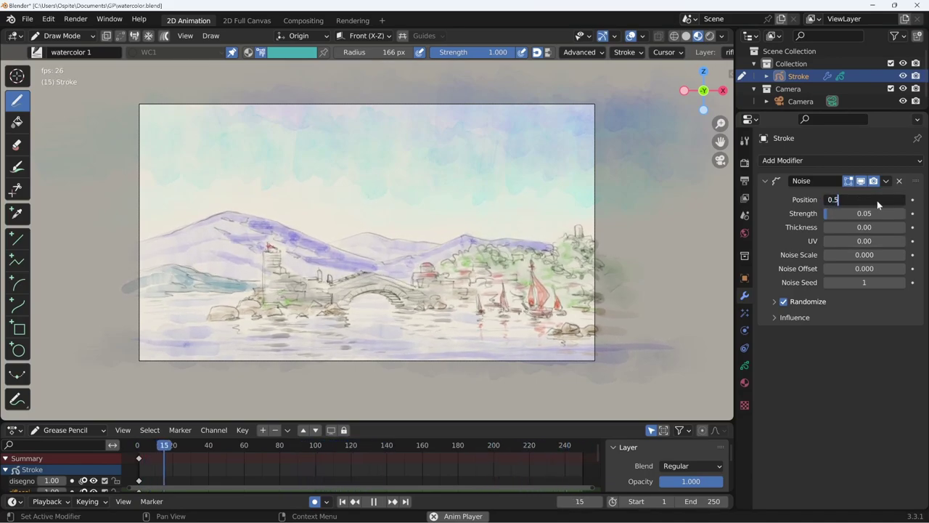
{"action": "key", "text": "Return"}
{"action": "left_click", "coordinate": [875, 201]}
{"action": "type", "text": "0.1"}
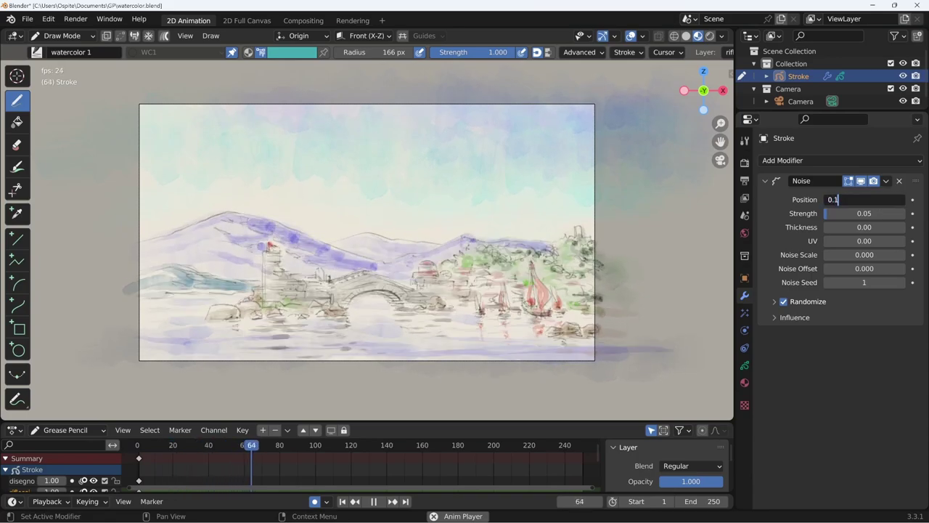
{"action": "key", "text": "Return"}
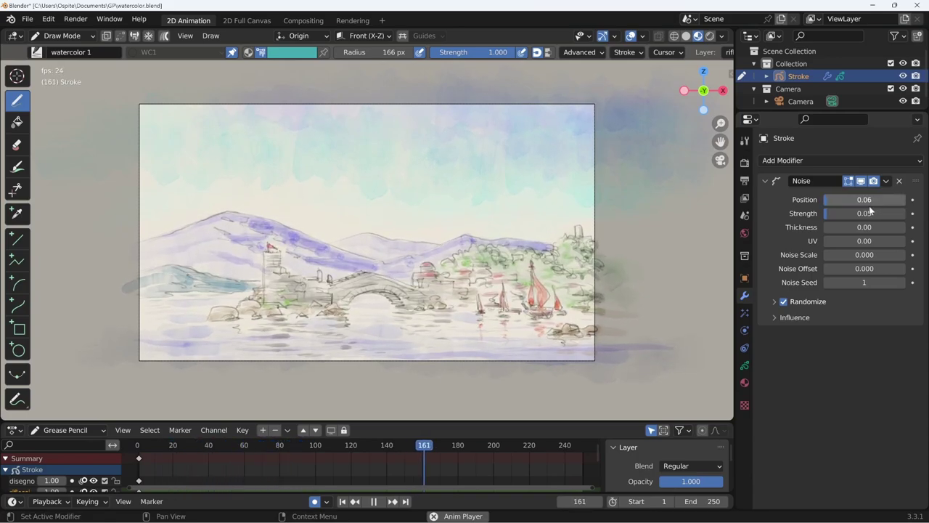
{"action": "left_click_drag", "start_coordinate": [873, 203], "coordinate": [868, 213]}
{"action": "key", "text": "Return"}
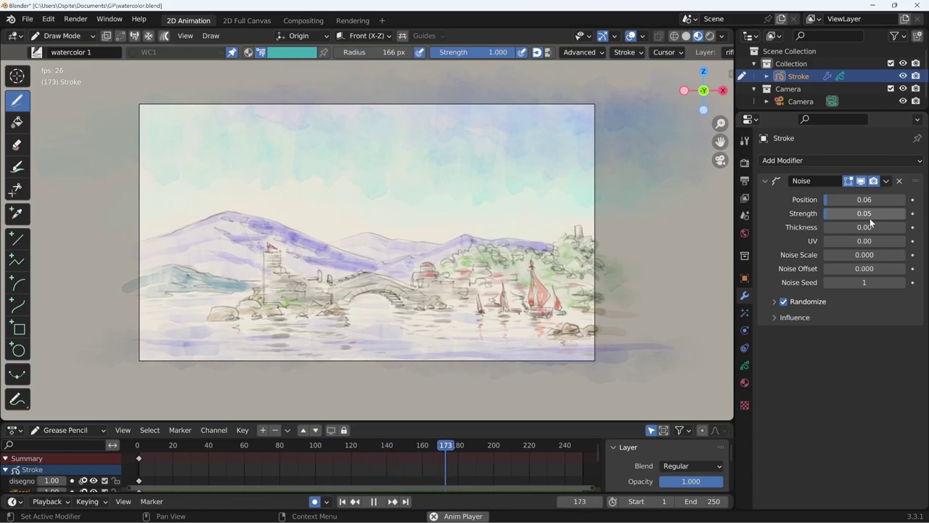
{"action": "mouse_move", "coordinate": [508, 305]}
{"action": "middle_mouse_down"}
{"action": "mouse_move", "coordinate": [559, 329]}
{"action": "mouse_move", "coordinate": [511, 309]}
{"action": "mouse_move", "coordinate": [462, 325]}
{"action": "mouse_move", "coordinate": [495, 315]}
{"action": "mouse_move", "coordinate": [554, 357]}
{"action": "middle_mouse_up"}
{"action": "key", "text": "KP_0"}
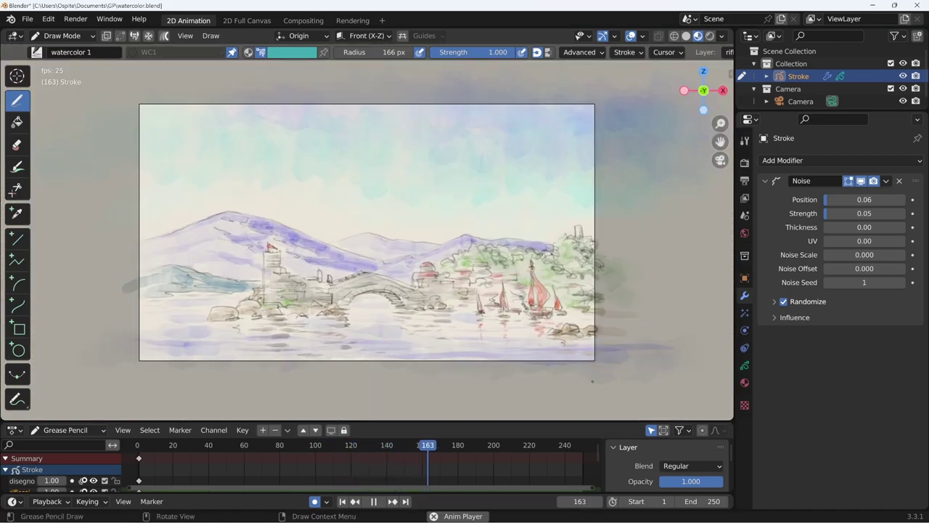
- Stop playback at frame 1, hide the riflessi layer and make disegno the active layer
{"action": "left_click", "coordinate": [744, 365]}
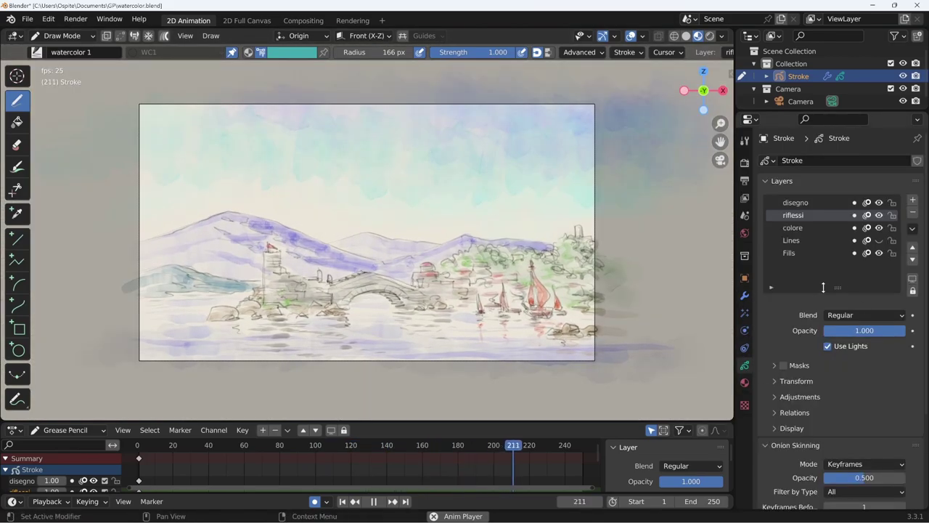
{"action": "key", "text": "space"}
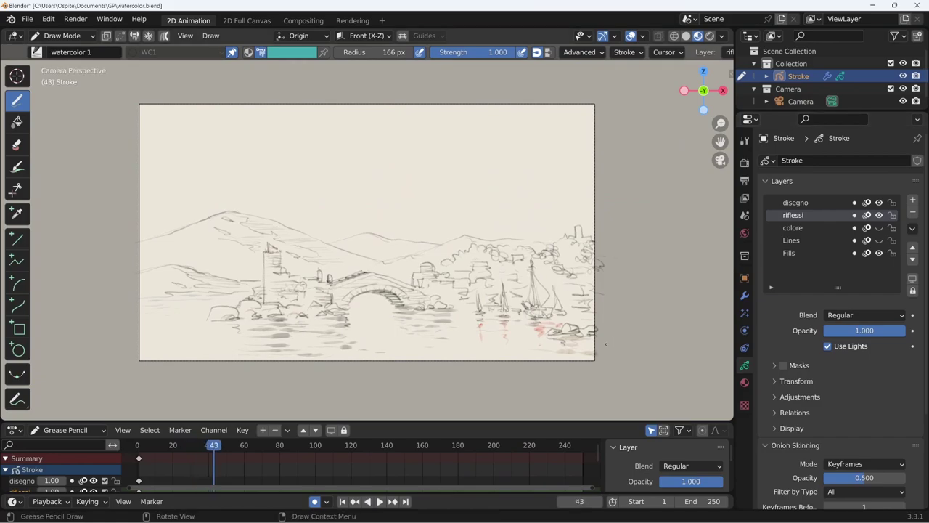
{"action": "key", "text": "shift+Left"}
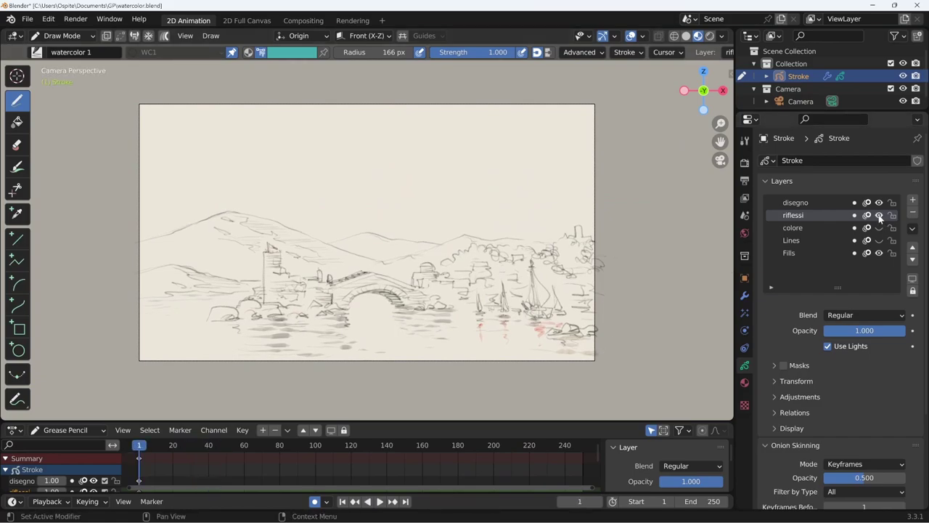
{"action": "left_click", "coordinate": [880, 216]}
{"action": "left_click", "coordinate": [837, 204]}
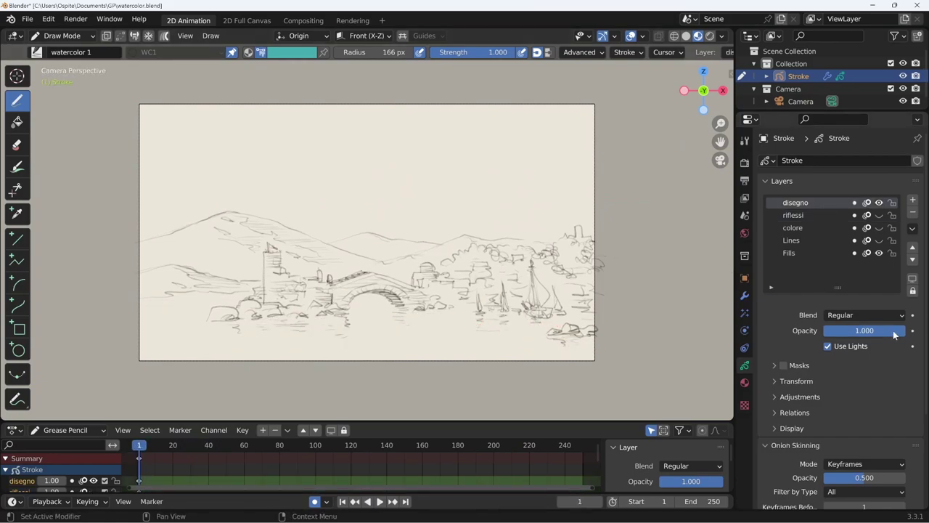
- Keyframe disegno's opacity at 0 on frame 1 and raise it to 1.000 at frame 40
{"action": "left_click_drag", "start_coordinate": [893, 331], "coordinate": [824, 330]}
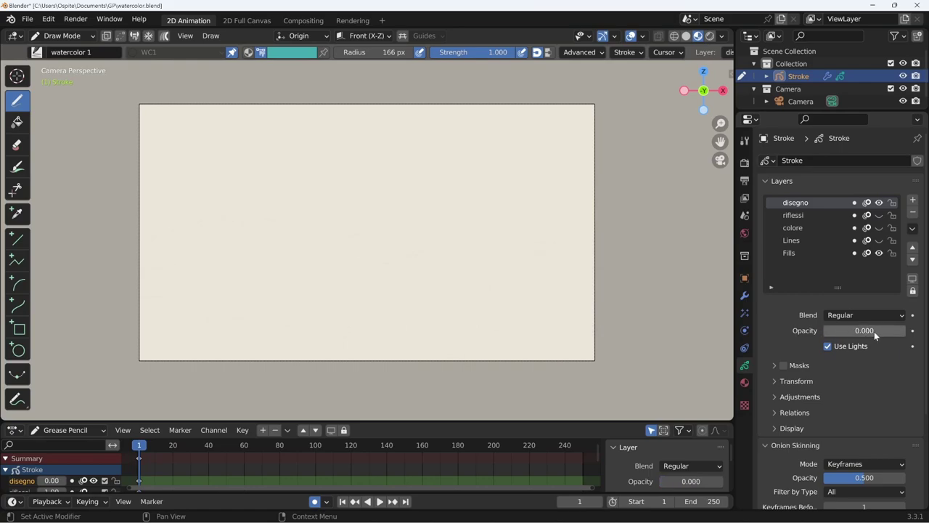
{"action": "key", "text": "i"}
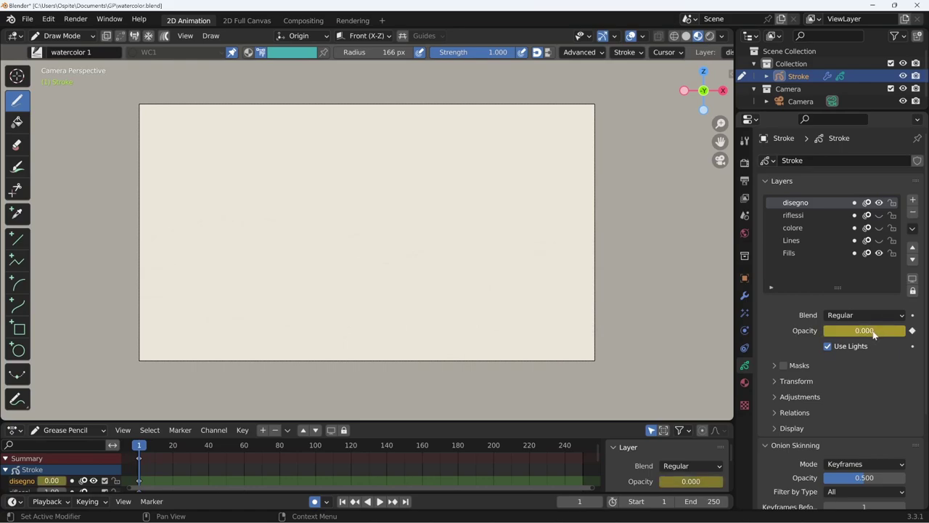
{"action": "left_click", "coordinate": [209, 446]}
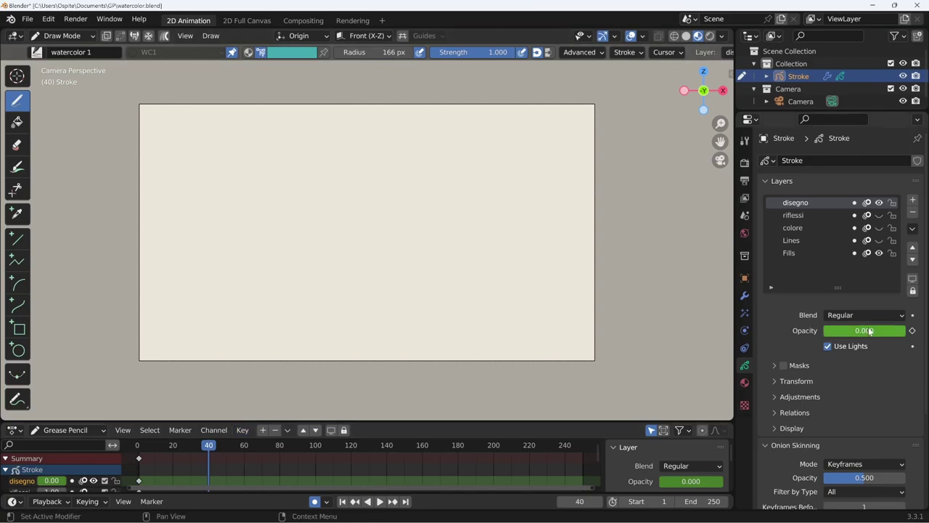
{"action": "left_click_drag", "start_coordinate": [831, 331], "coordinate": [871, 329]}
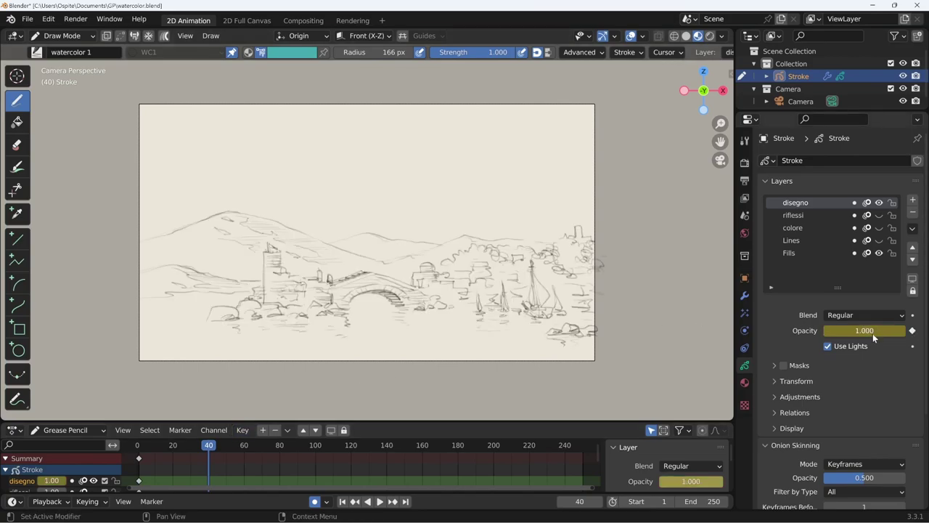
- Unhide colore, drop its opacity to 0, and keyframe colore and riflessi at frame 40
{"action": "left_click", "coordinate": [806, 228]}
{"action": "left_click", "coordinate": [879, 228]}
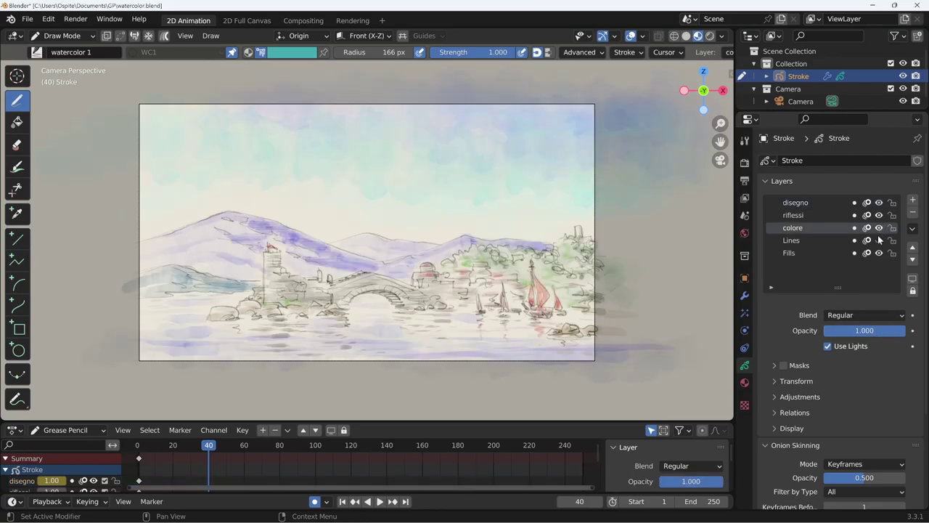
{"action": "left_click_drag", "start_coordinate": [869, 329], "coordinate": [821, 331]}
{"action": "left_click", "coordinate": [812, 215]}
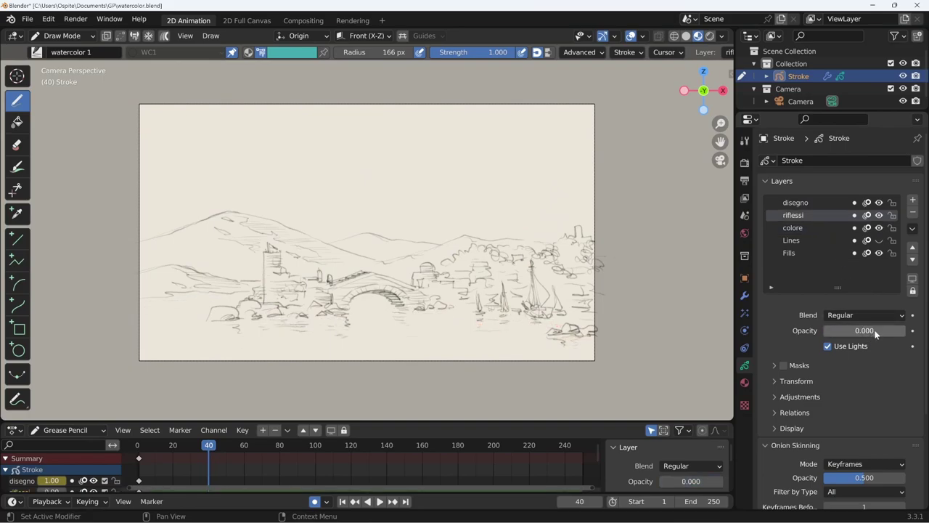
{"action": "key", "text": "i"}
{"action": "left_click", "coordinate": [820, 231]}
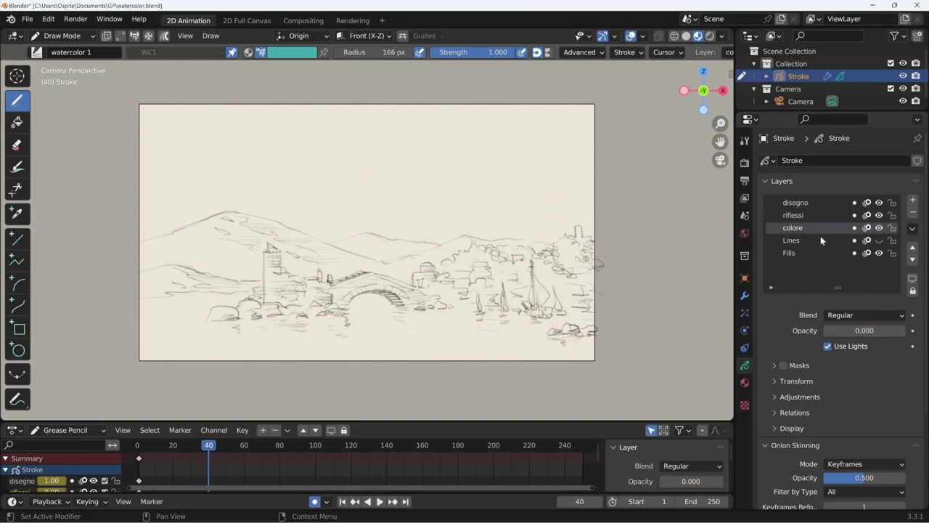
{"action": "key", "text": "i"}
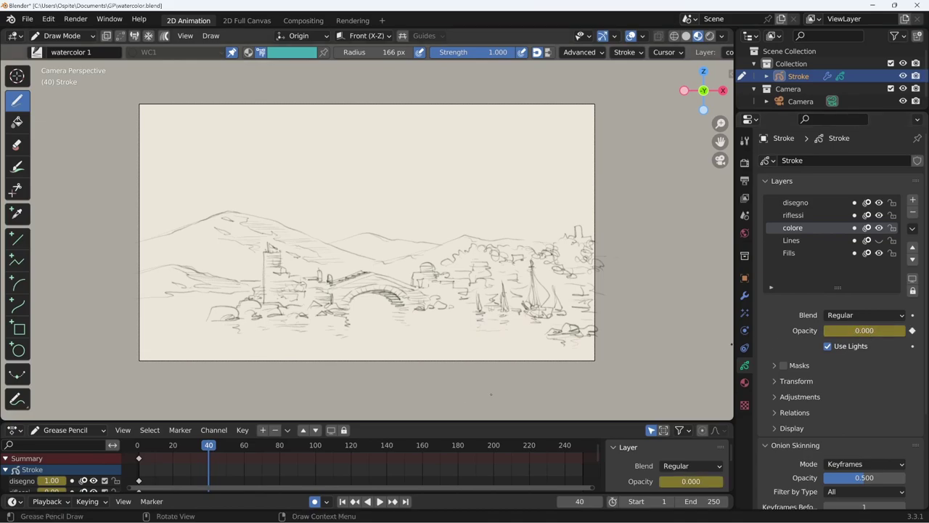
- Set colore's opacity to 1 at frame 120
{"action": "left_click", "coordinate": [350, 445]}
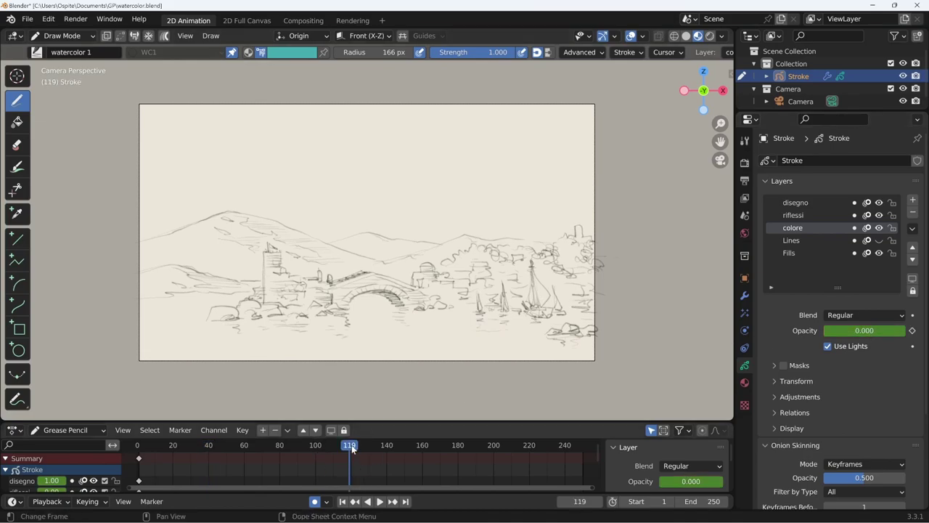
{"action": "key", "text": "space"}
{"action": "key", "text": "space"}
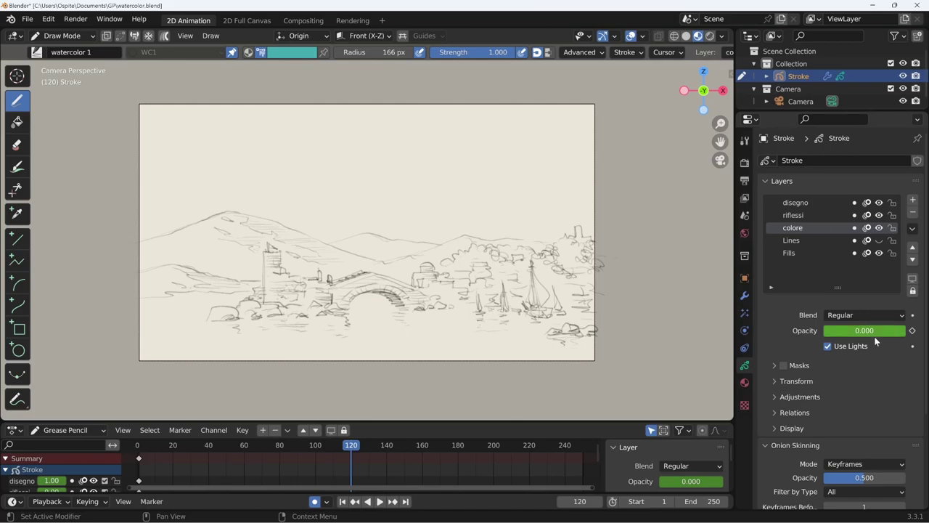
{"action": "left_click", "coordinate": [871, 330]}
{"action": "type", "text": "1"}
{"action": "key", "text": "Return"}
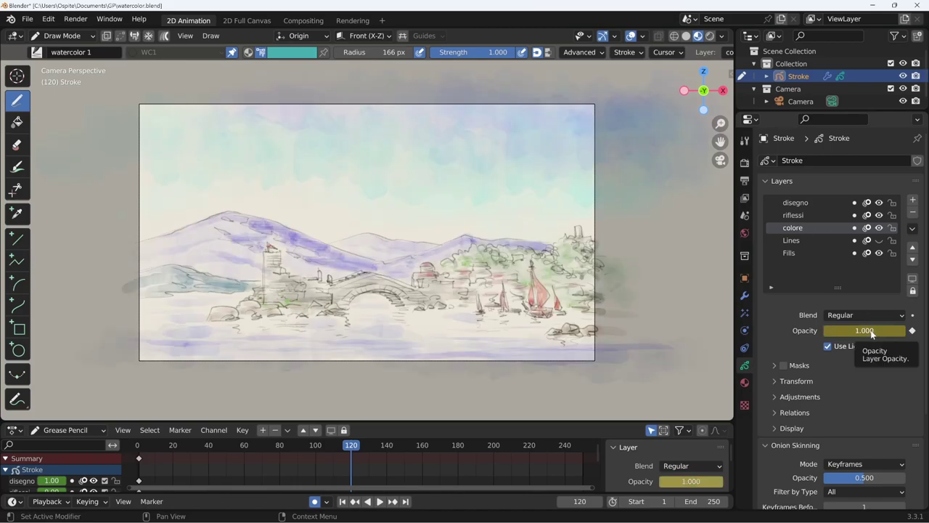
- Keyframe riflessi at opacity 0 on frame 120 and 1 on frame 160
{"action": "left_click", "coordinate": [799, 215]}
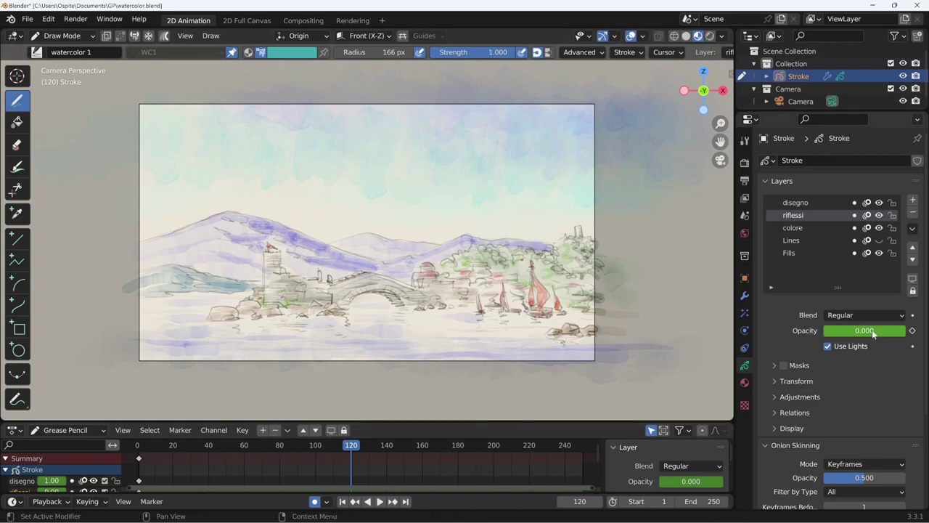
{"action": "key", "text": "i"}
{"action": "left_click", "coordinate": [423, 447]}
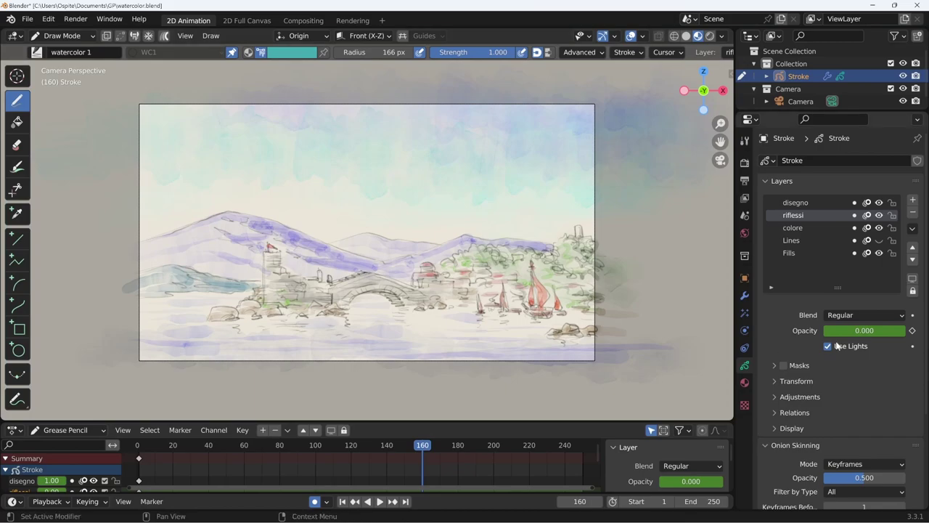
{"action": "left_click", "coordinate": [864, 330]}
{"action": "type", "text": "1"}
{"action": "key", "text": "Return"}
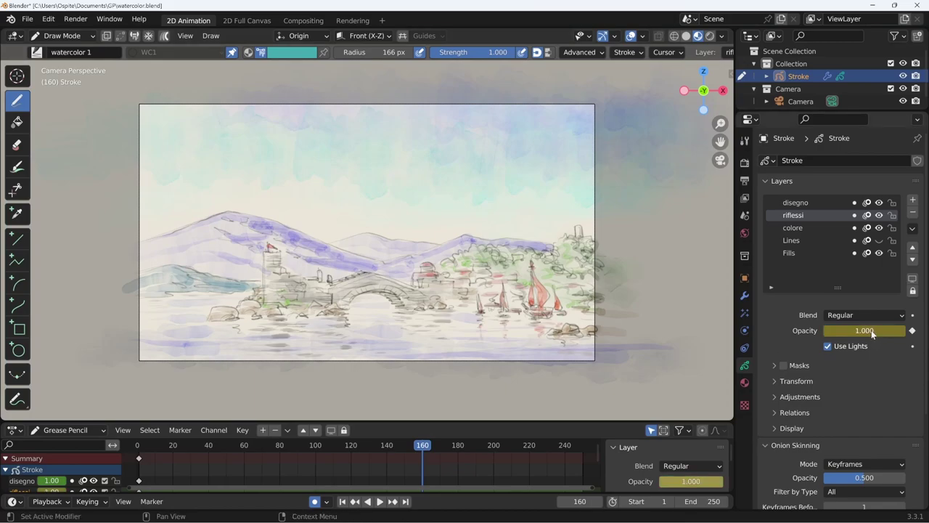
- Set the animation's end frame to 160
{"action": "left_click", "coordinate": [696, 501]}
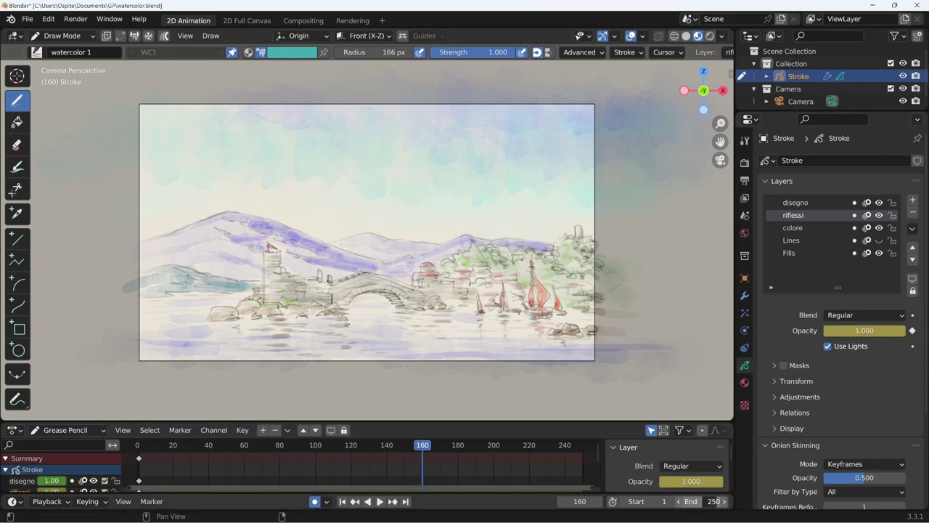
{"action": "type", "text": "160"}
{"action": "key", "text": "Return"}
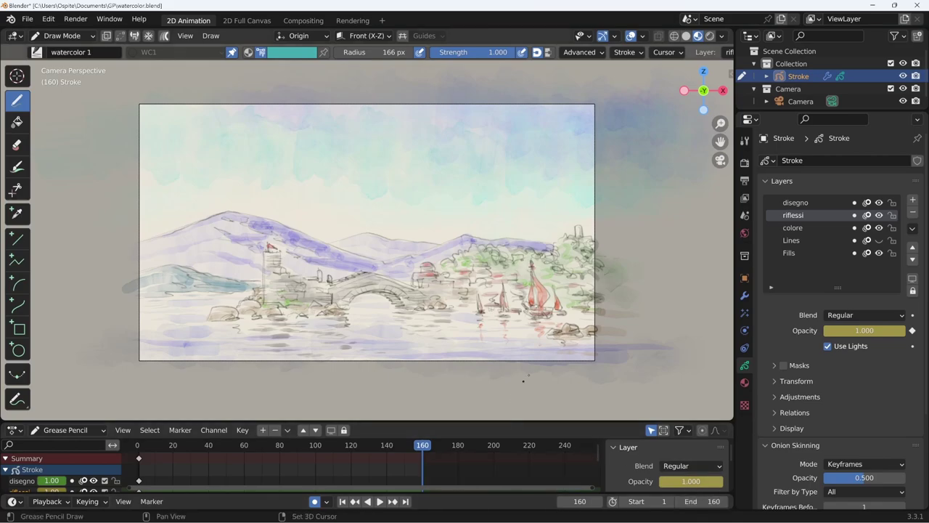
{"action": "key", "text": "space"}
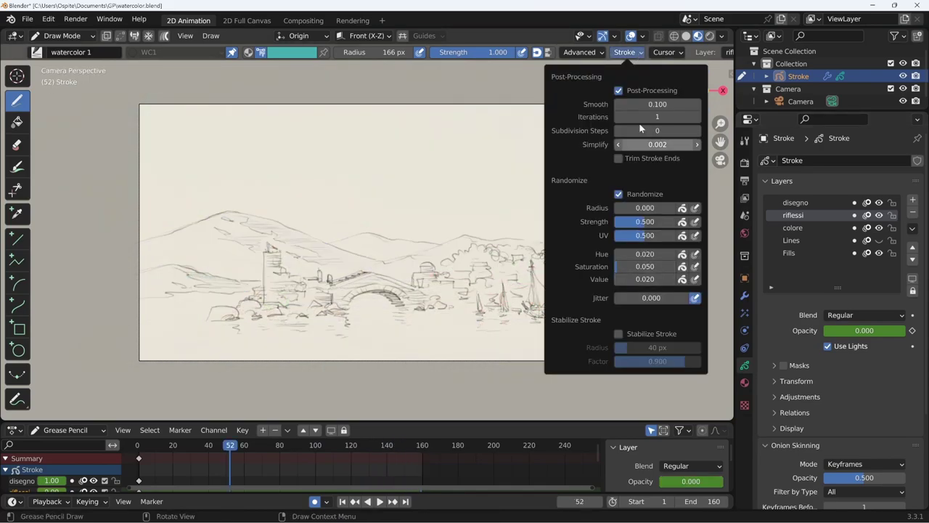
{"action": "left_click", "coordinate": [676, 52]}
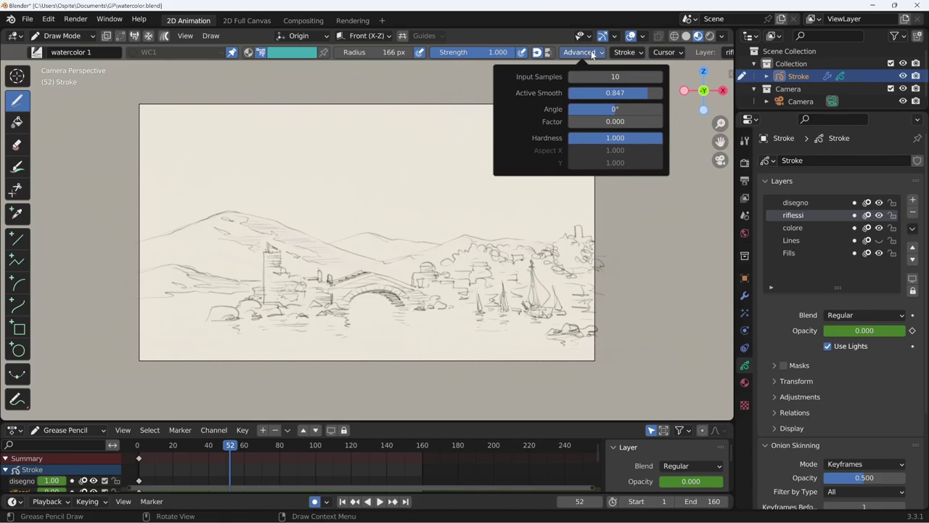
{"action": "key", "text": "space"}
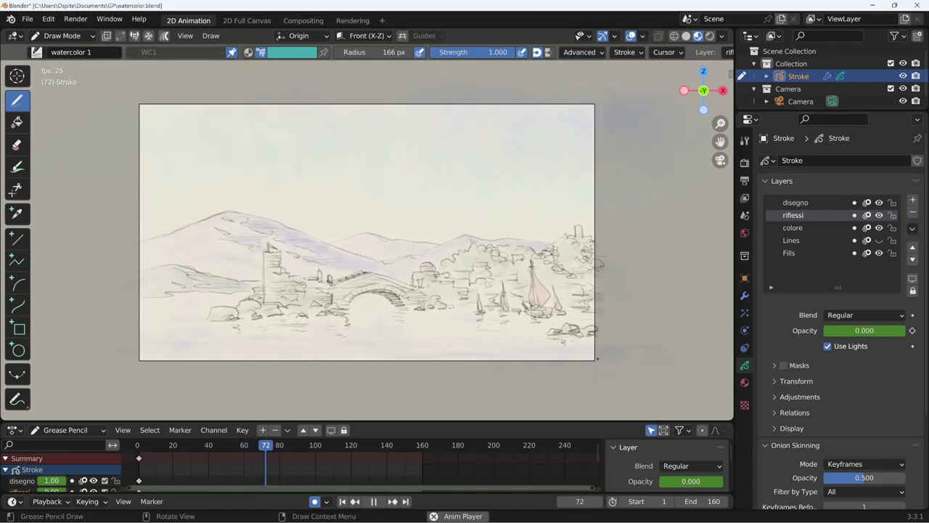